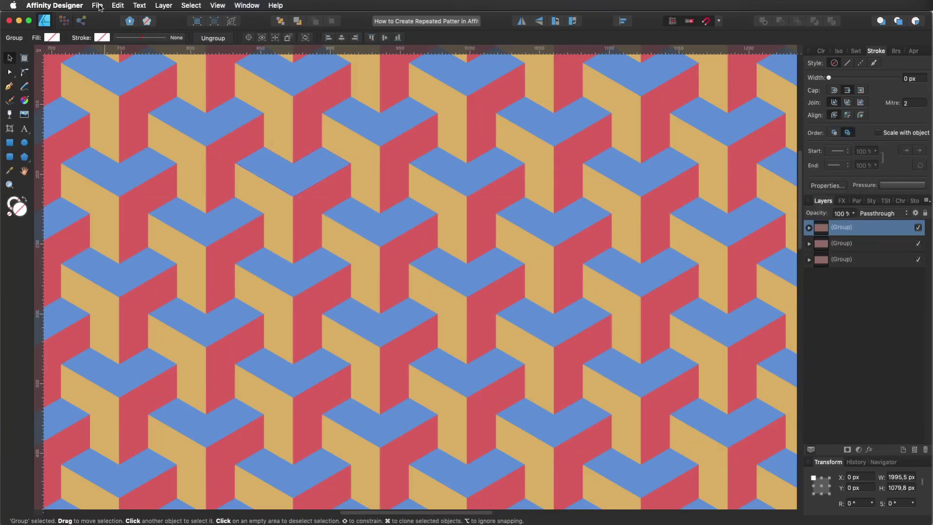
# Create a new 1920 × 1080 px document from the "1080 With Background" preset.
pyautogui.click(99, 5)
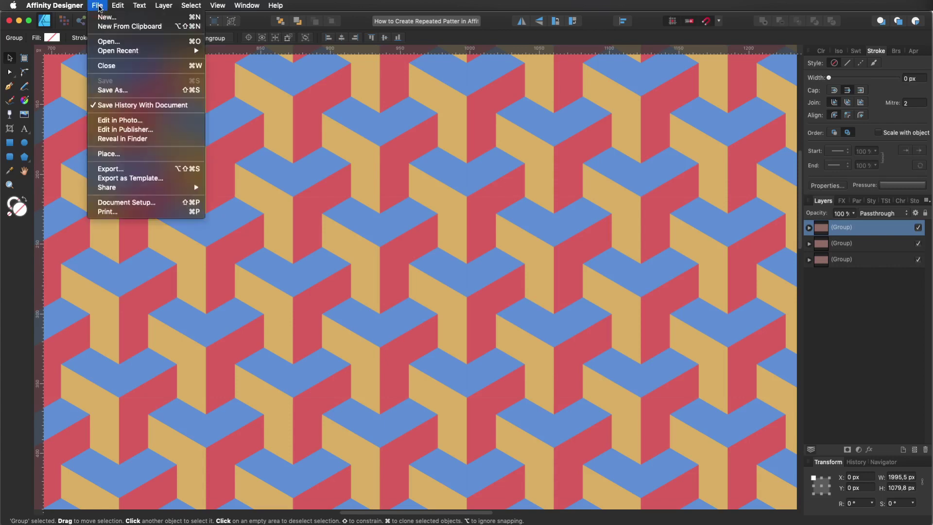
pyautogui.click(105, 18)
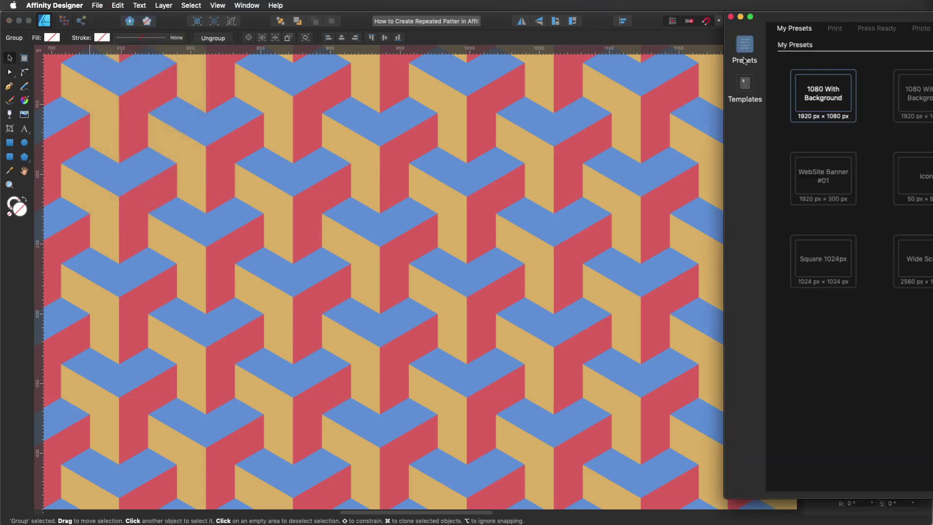
pyautogui.doubleClick(770, 19)
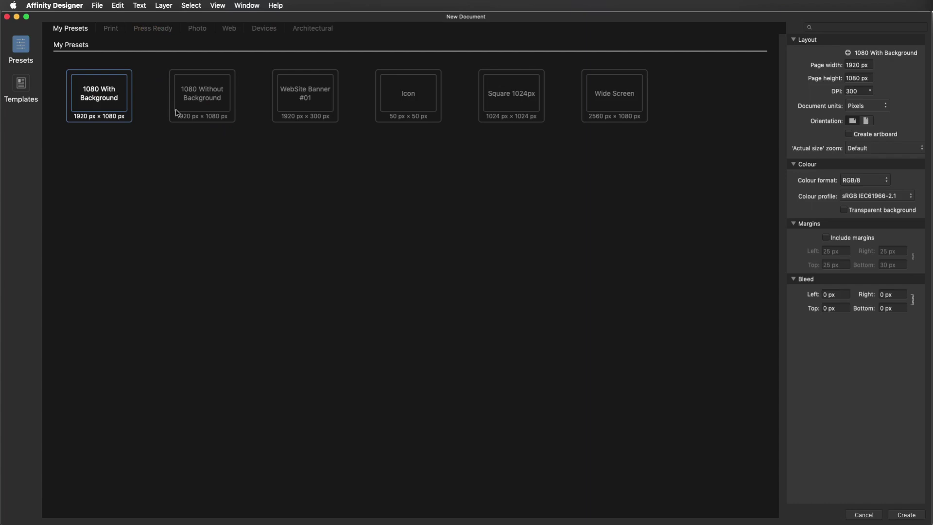
pyautogui.doubleClick(95, 98)
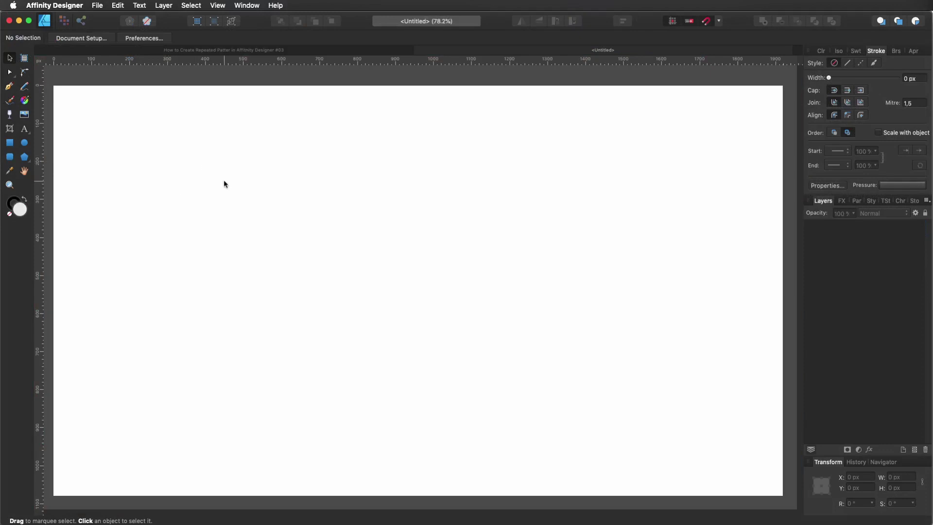
pyautogui.click(217, 6)
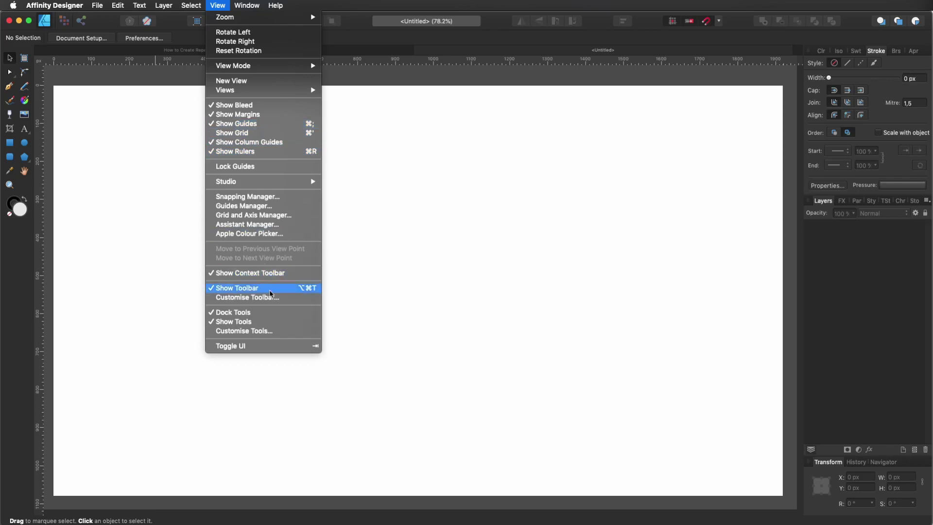
pyautogui.click(377, 223)
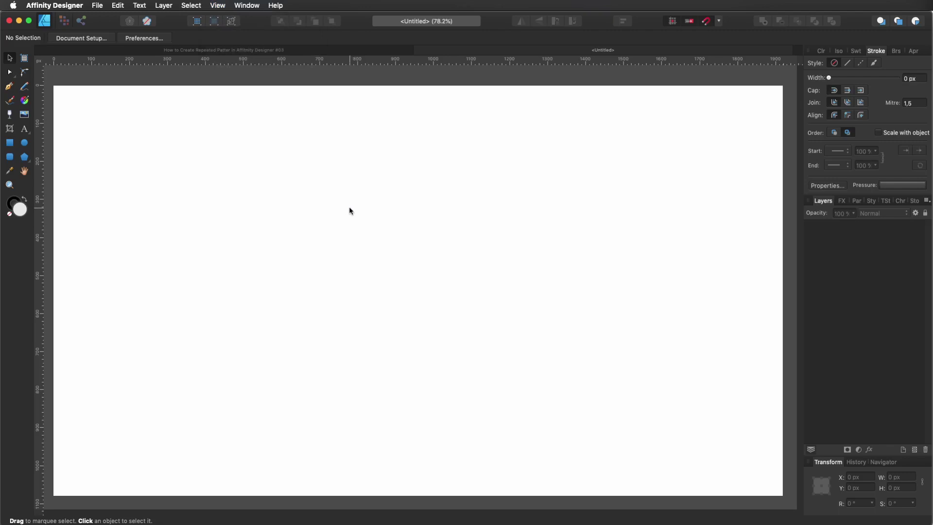
# Draw a six-sided polygon about 494 px in size on the page's vertical centre line and convert it to curves.
pyautogui.scroll(-1, 350, 211)
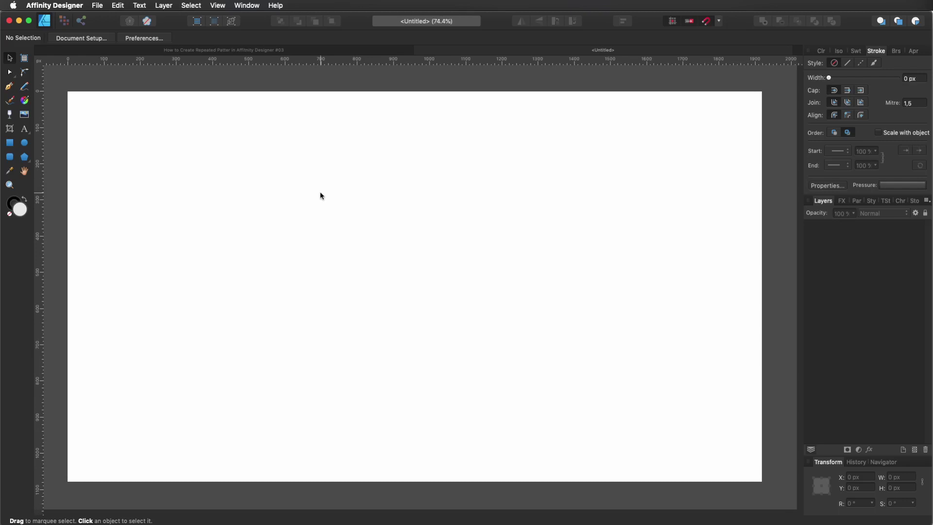
pyautogui.click(26, 158)
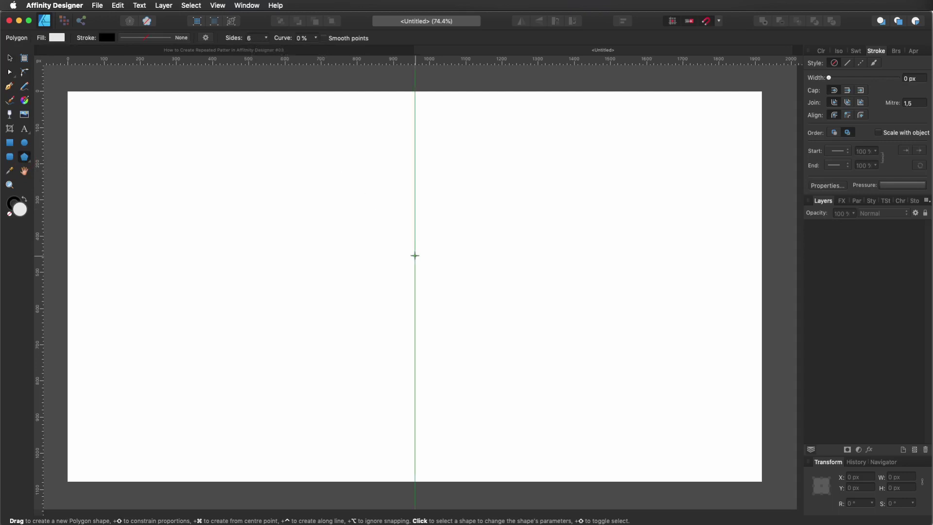
pyautogui.moveTo(414, 243); pyautogui.dragTo(497, 340)
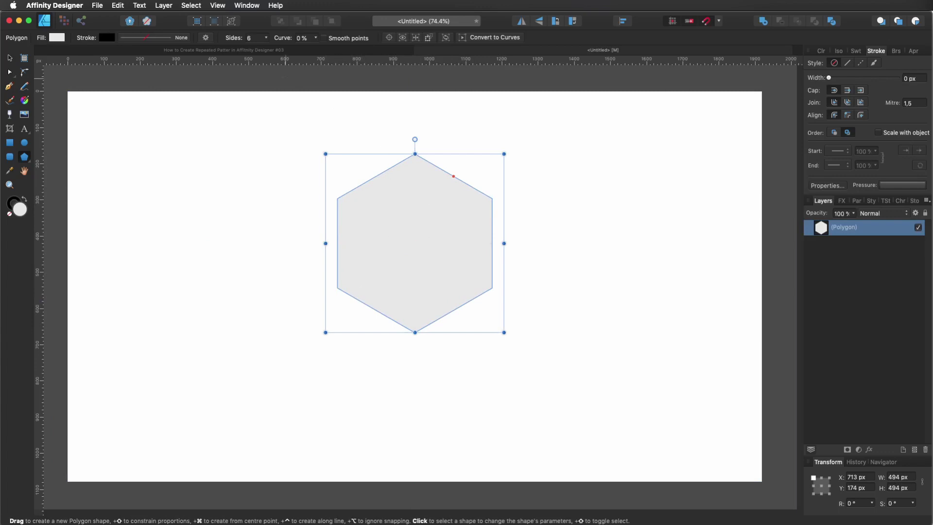
pyautogui.click(497, 39)
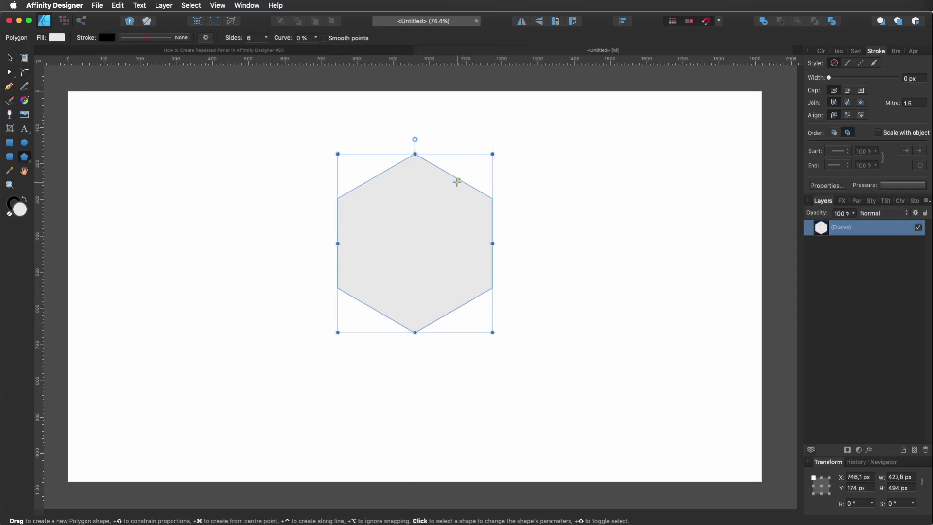
# Fill the hexagon with red by setting its HSL saturation to 50 and lightness to 50.
pyautogui.click(11, 59)
pyautogui.click(52, 38)
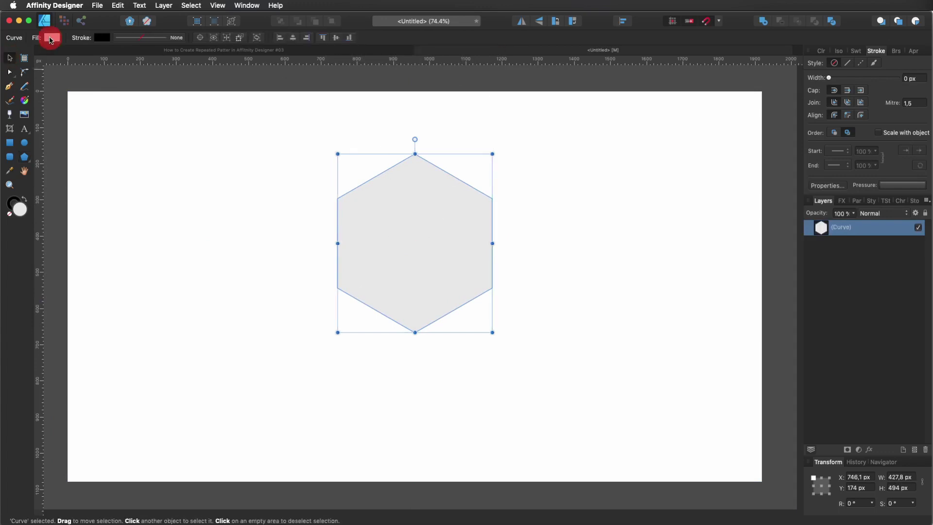
pyautogui.click(171, 86)
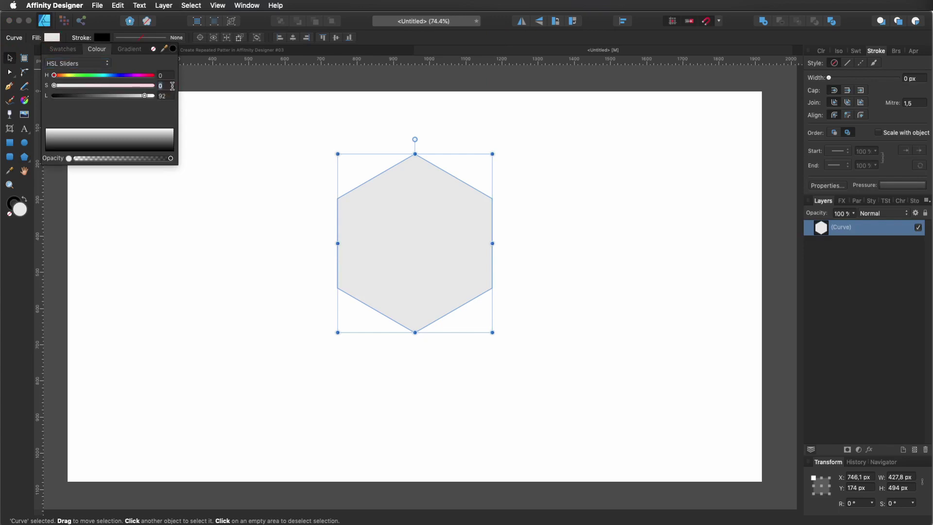
pyautogui.write('50')
pyautogui.press('Tab')
pyautogui.press('Tab')
pyautogui.press('Tab')
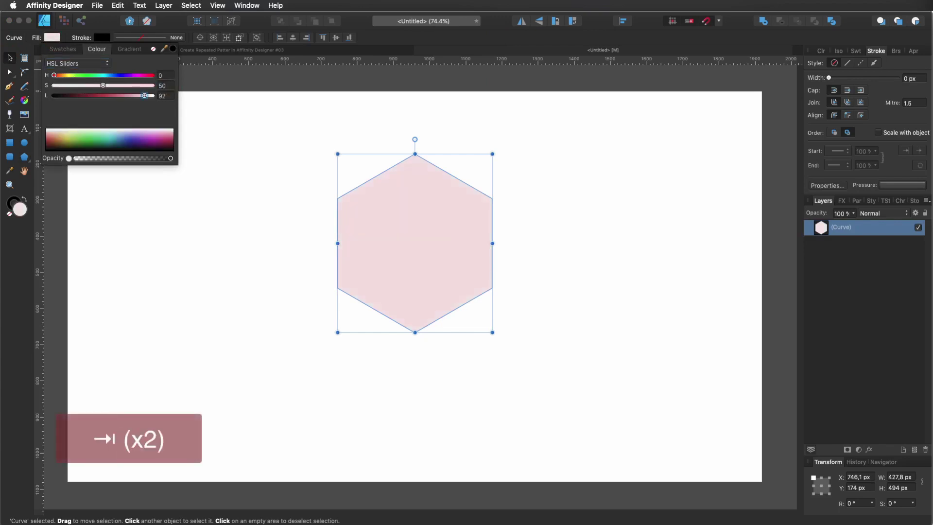
pyautogui.write('50')
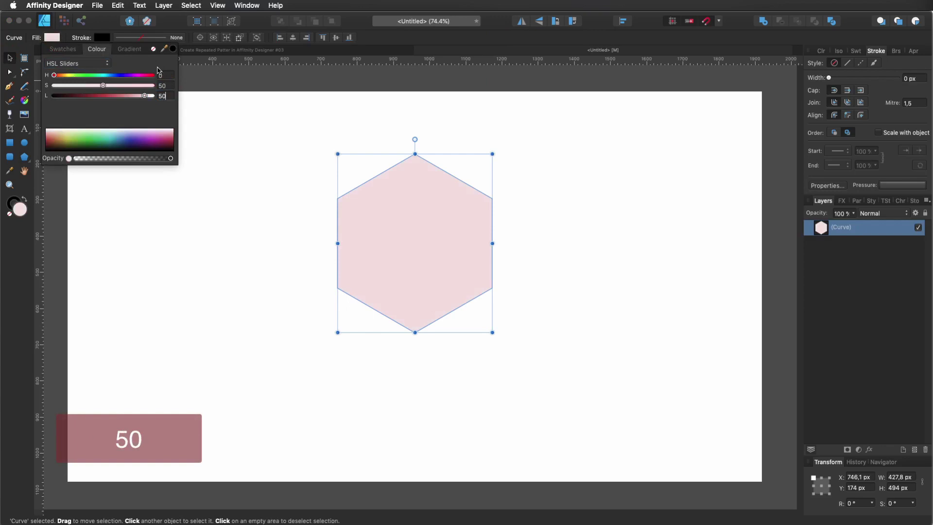
pyautogui.press('Return')
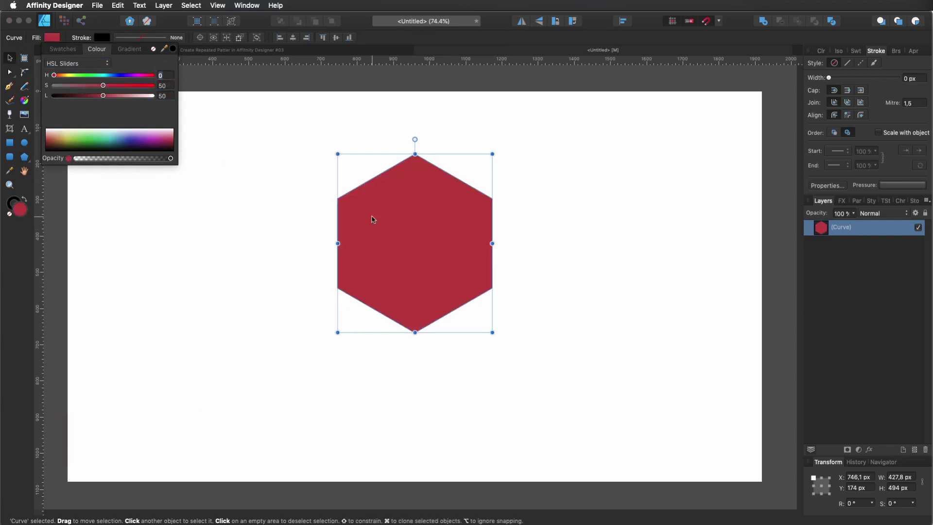
# Move the red hexagon toward the page's left half and place two copies of it to its right.
pyautogui.moveTo(423, 258); pyautogui.dragTo(352, 257)
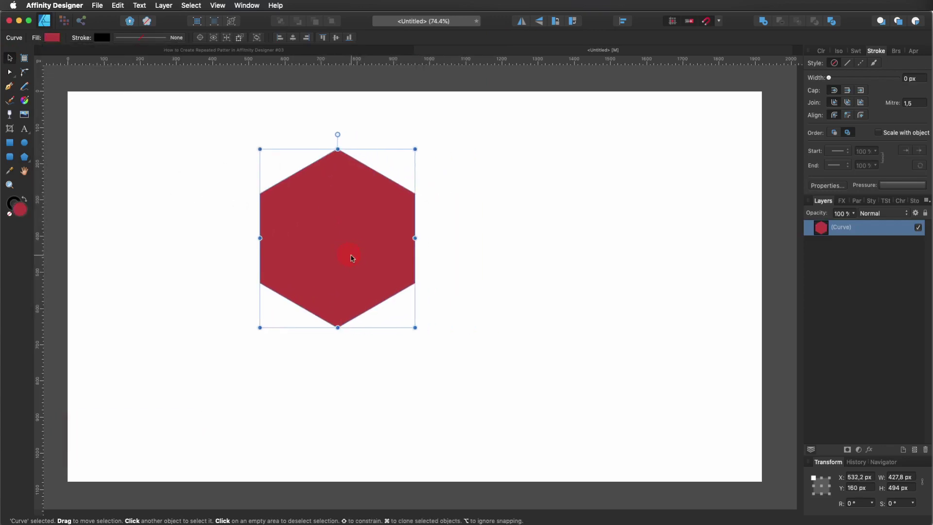
pyautogui.moveTo(329, 237); pyautogui.dragTo(620, 321)
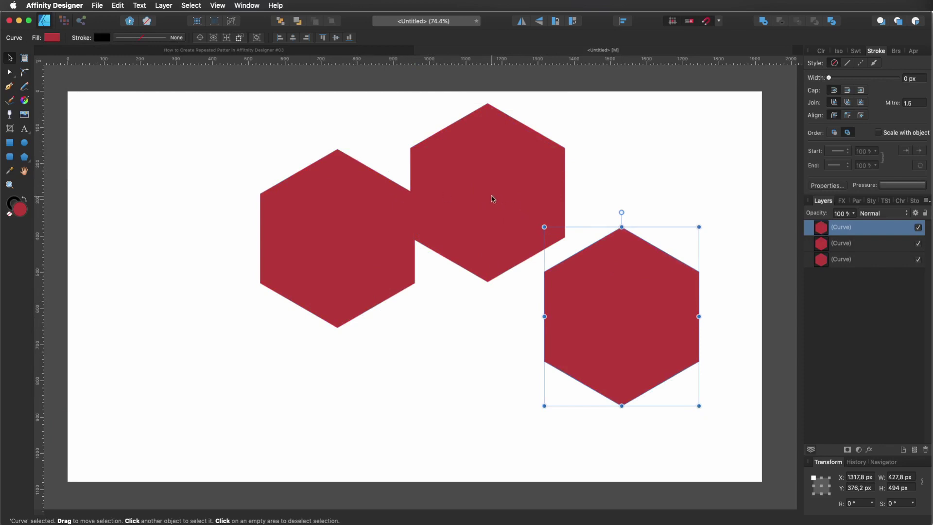
# Recolour the upper hexagon copy green with hue 105 and the lower-right copy violet-blue with hue 249.
pyautogui.click(491, 198)
pyautogui.click(48, 38)
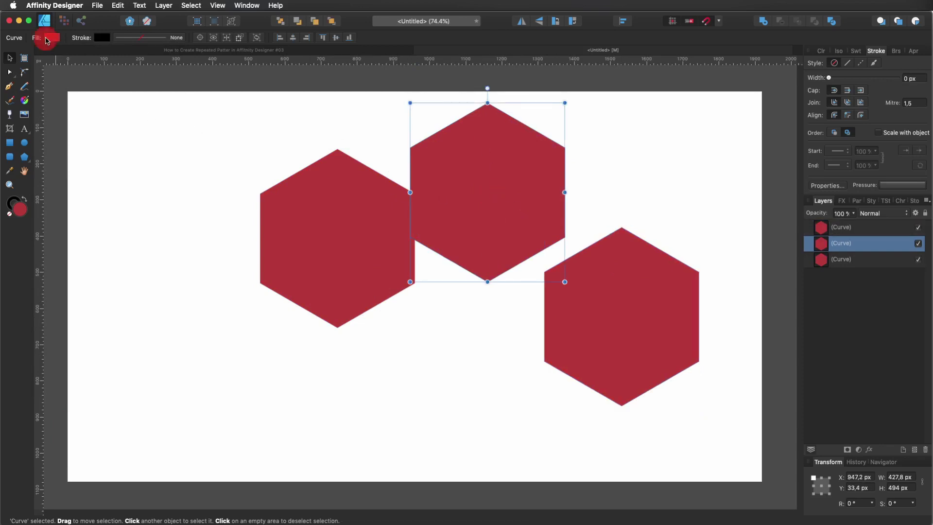
pyautogui.moveTo(80, 77); pyautogui.dragTo(86, 75)
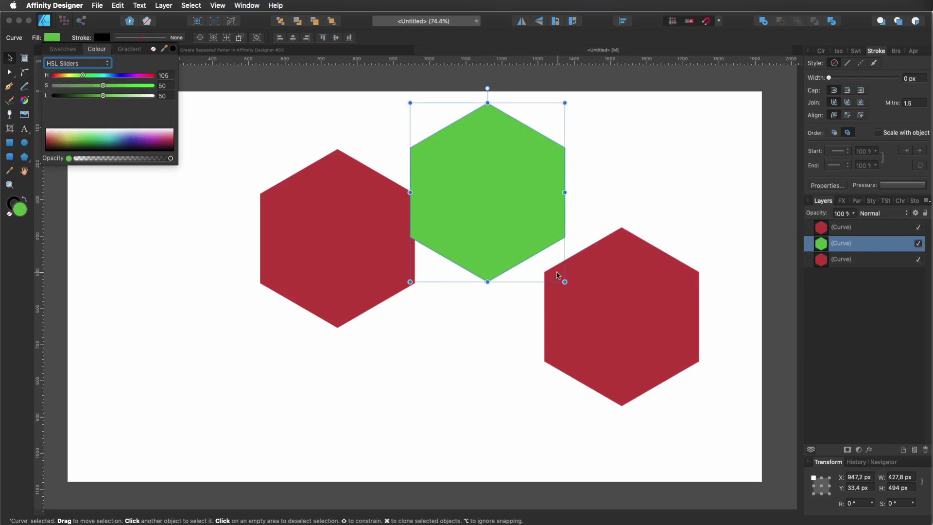
pyautogui.click(579, 282)
pyautogui.click(51, 38)
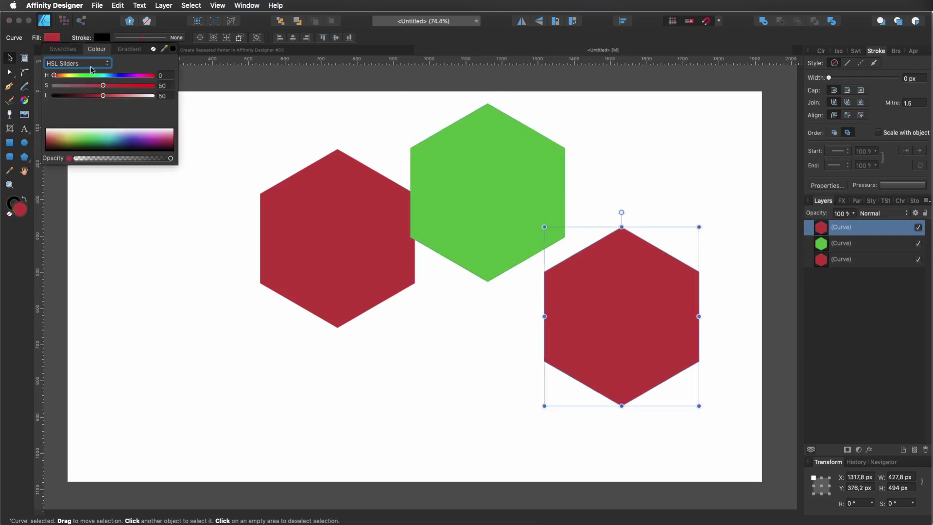
pyautogui.moveTo(112, 77); pyautogui.dragTo(123, 76)
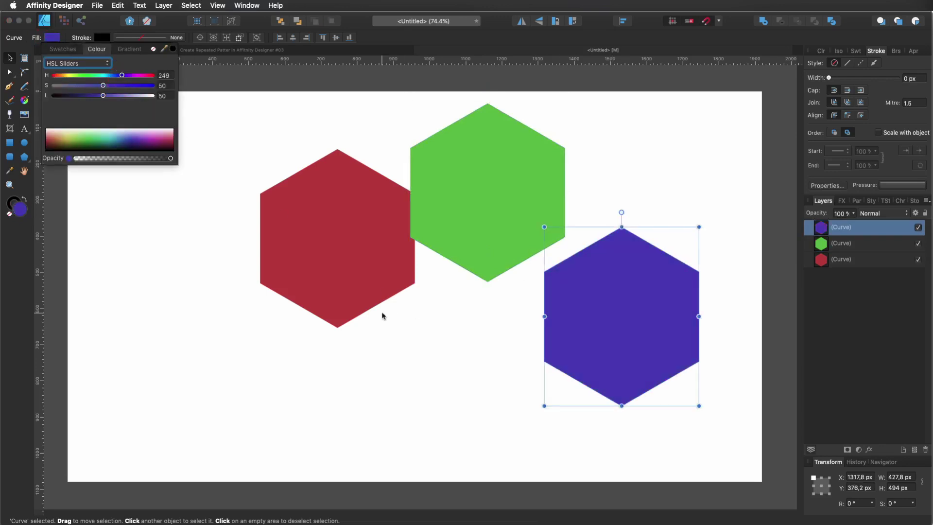
pyautogui.click(476, 332)
# Stack the green hexagon halfway over the red one, vertically aligned, and set its opacity to 65%.
pyautogui.moveTo(346, 254); pyautogui.dragTo(354, 313)
pyautogui.moveTo(518, 241); pyautogui.dragTo(370, 258)
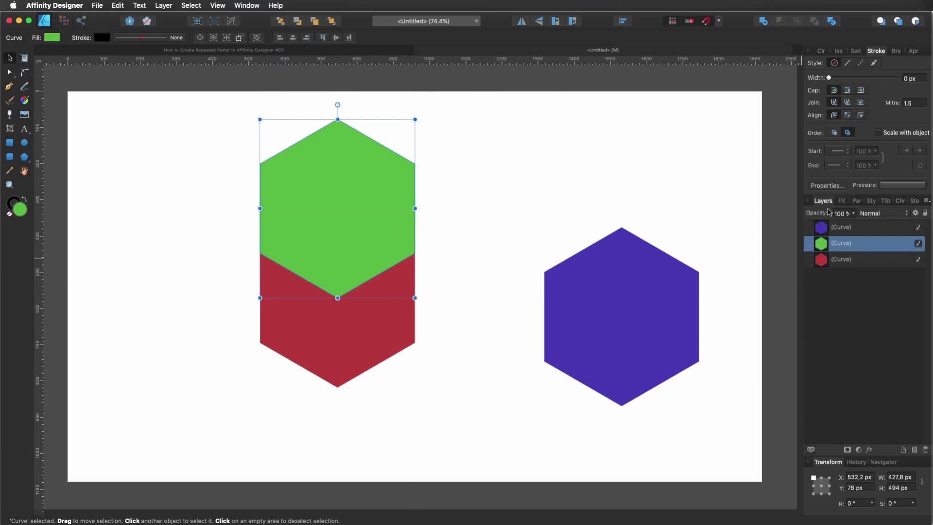
pyautogui.click(854, 213)
pyautogui.moveTo(856, 224); pyautogui.dragTo(825, 226)
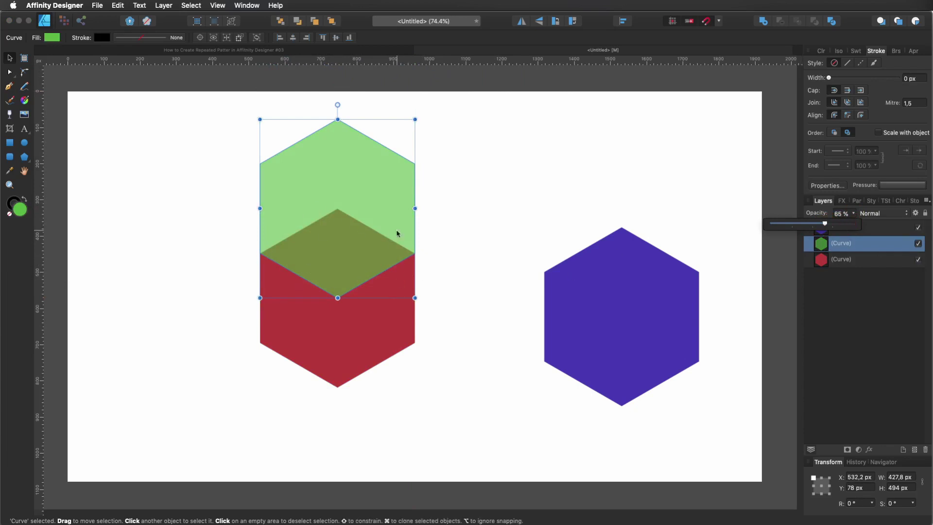
# Intersect the green and red hexagons into a rhombus and shift it slightly right and down.
pyautogui.keyDown('shift'); pyautogui.click(365, 336); pyautogui.keyUp('shift')
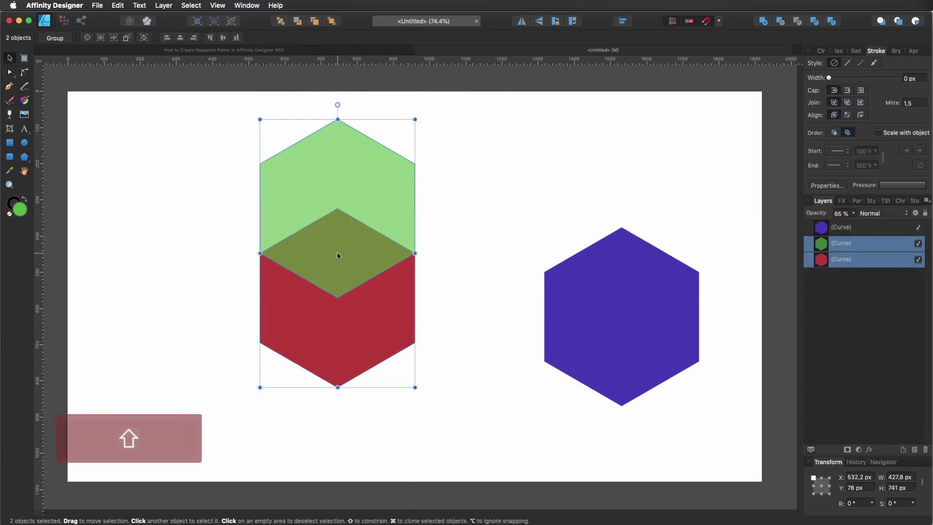
pyautogui.click(798, 22)
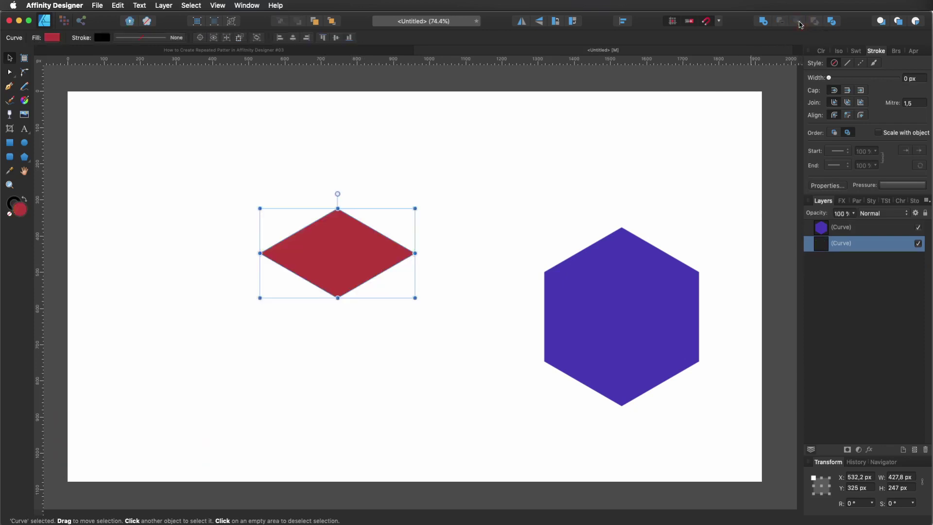
pyautogui.moveTo(328, 272); pyautogui.dragTo(366, 292)
# Align the violet-blue hexagon above the red rhombus with its lower tip on the rhombus's centre.
pyautogui.moveTo(630, 356); pyautogui.dragTo(360, 272)
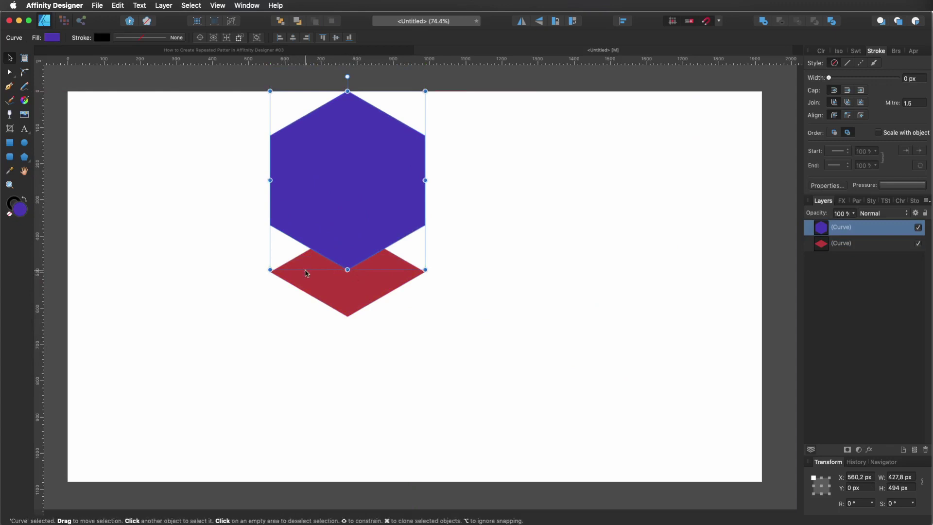
pyautogui.moveTo(334, 252)
pyautogui.mouseDown()
pyautogui.moveTo(335, 240)
pyautogui.moveTo(342, 247)
pyautogui.mouseUp()
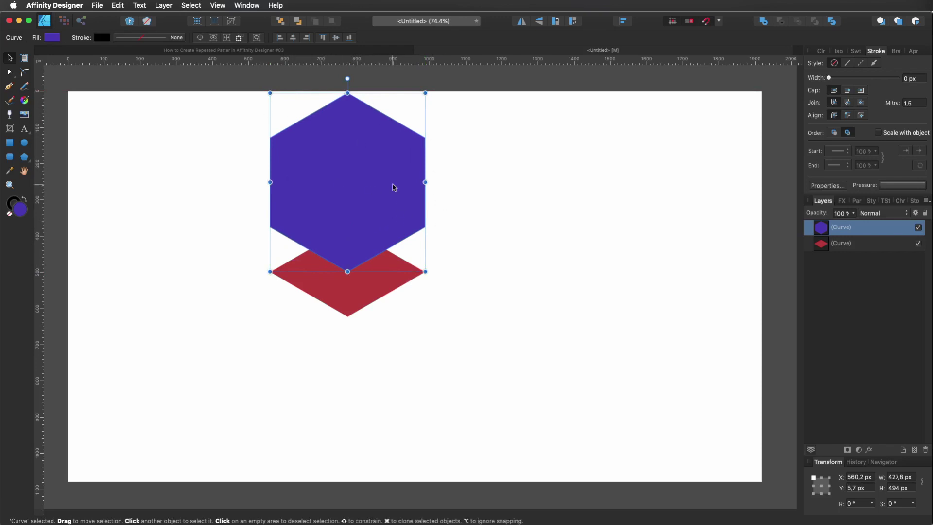
pyautogui.moveTo(340, 160); pyautogui.dragTo(337, 165)
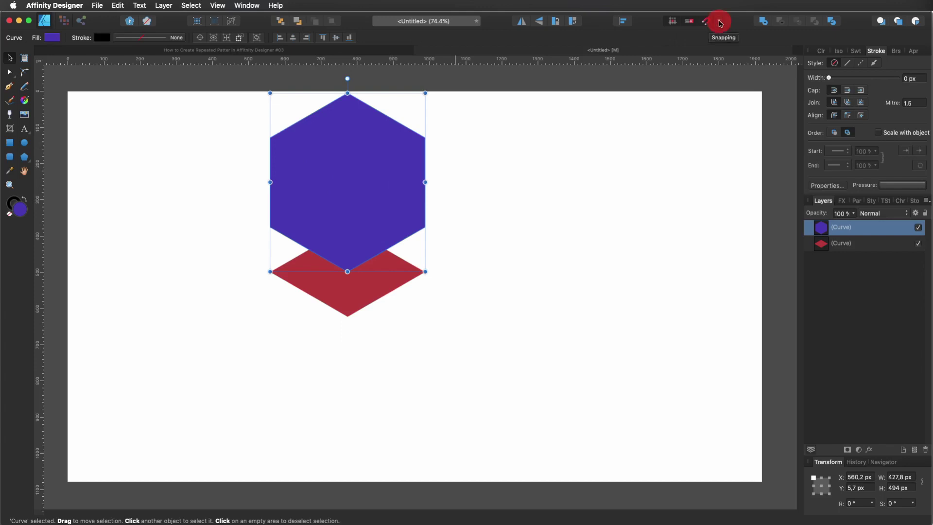
# Adjust the snapping screen tolerance to about 15.
pyautogui.click(719, 22)
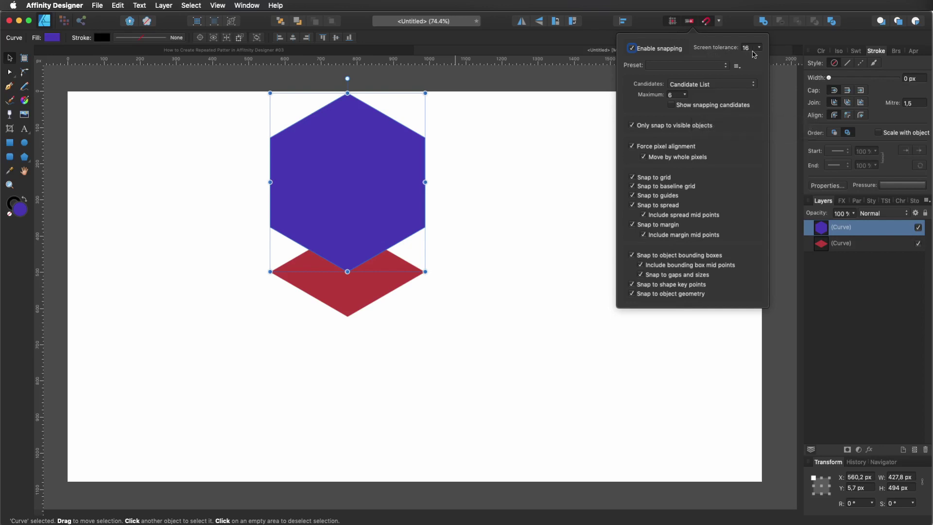
pyautogui.click(760, 48)
pyautogui.moveTo(754, 58); pyautogui.dragTo(757, 60)
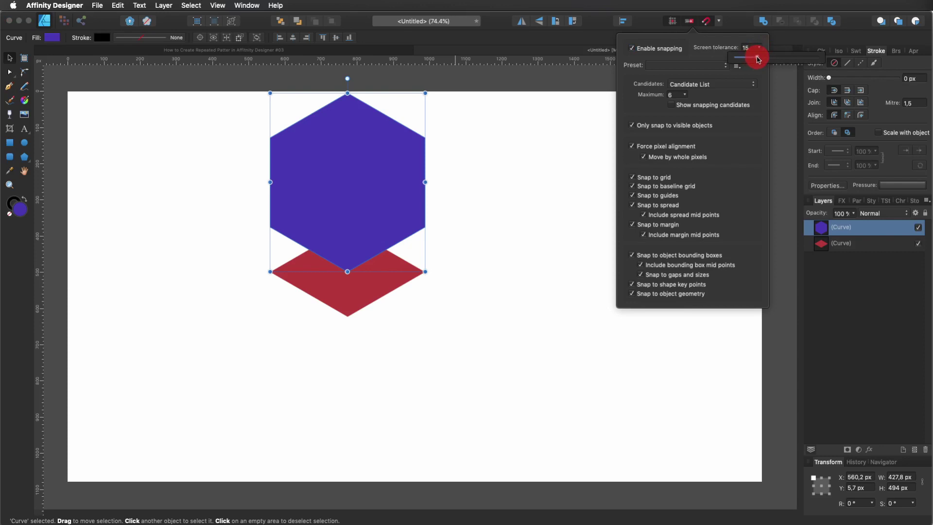
pyautogui.moveTo(759, 59); pyautogui.dragTo(758, 58)
pyautogui.click(523, 192)
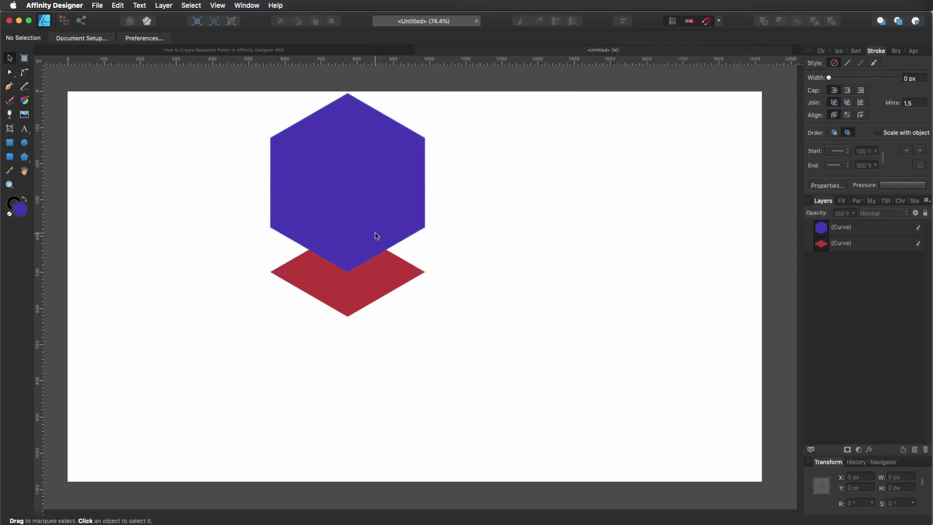
# Subtract the violet-blue hexagon from the red rhombus and move the resulting chevron to the page's upper centre.
pyautogui.moveTo(365, 233); pyautogui.dragTo(365, 233)
pyautogui.keyDown('shift'); pyautogui.click(382, 283); pyautogui.keyUp('shift')
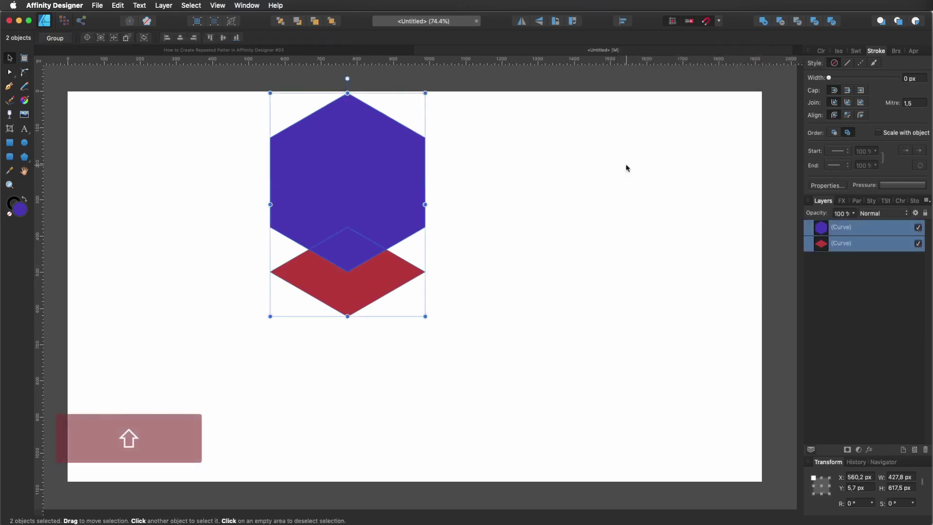
pyautogui.click(781, 22)
pyautogui.moveTo(377, 280); pyautogui.dragTo(464, 191)
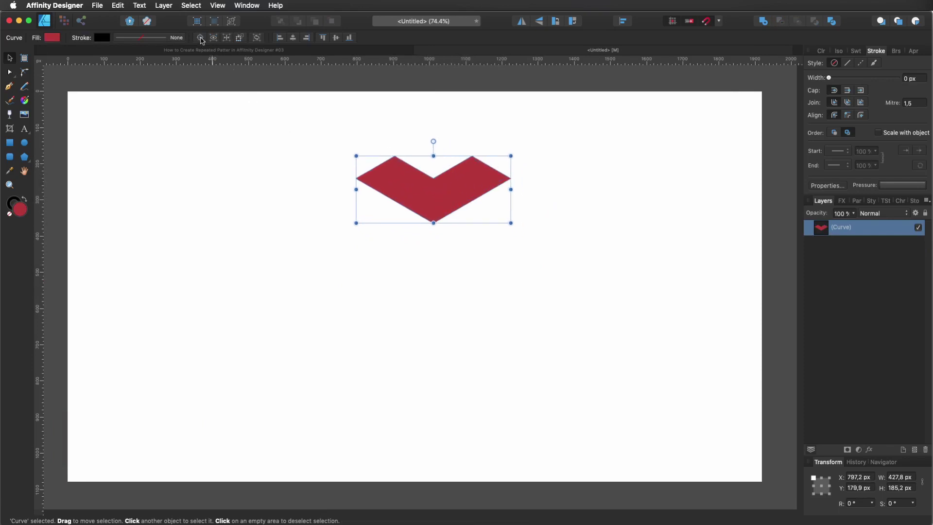
# Place the red chevron's transform origin on its bottom tip and duplicate the chevron in place.
pyautogui.click(199, 37)
pyautogui.moveTo(434, 189); pyautogui.dragTo(433, 223)
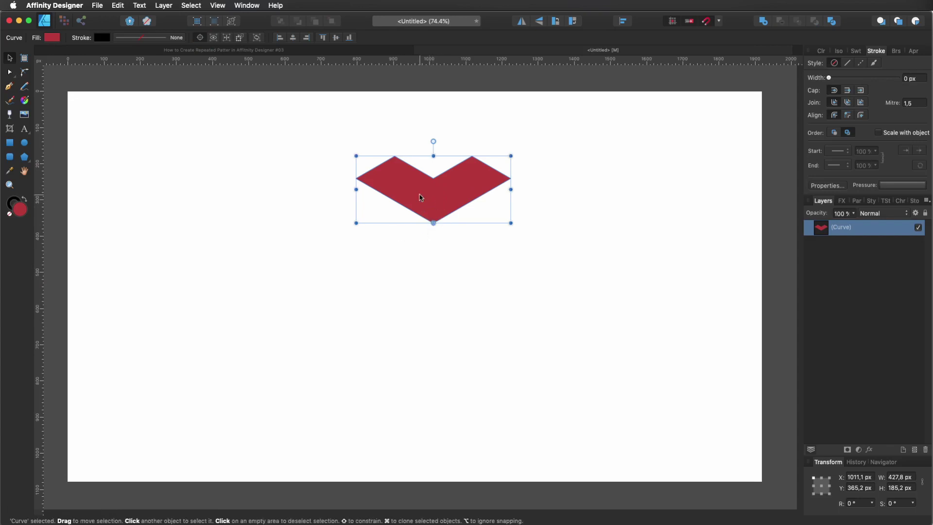
pyautogui.press('super+j')
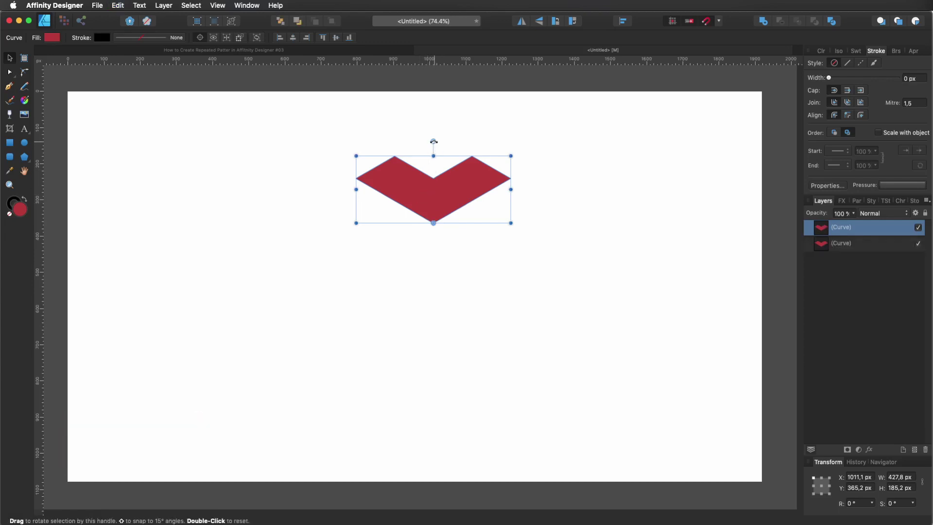
# Rotate the duplicated chevron 120° around its bottom tip and repeat the duplication to complete a three-armed cube shape.
pyautogui.moveTo(433, 141); pyautogui.dragTo(363, 264)
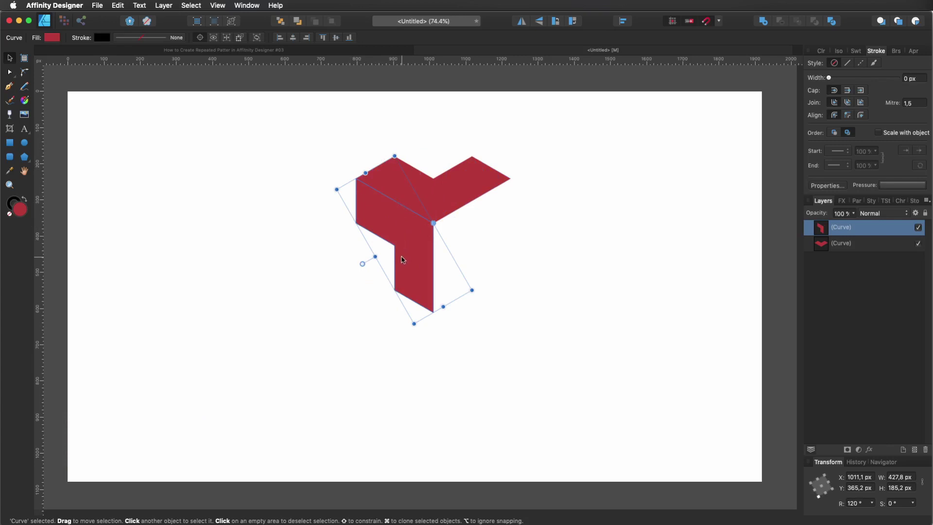
pyautogui.press('super+j')
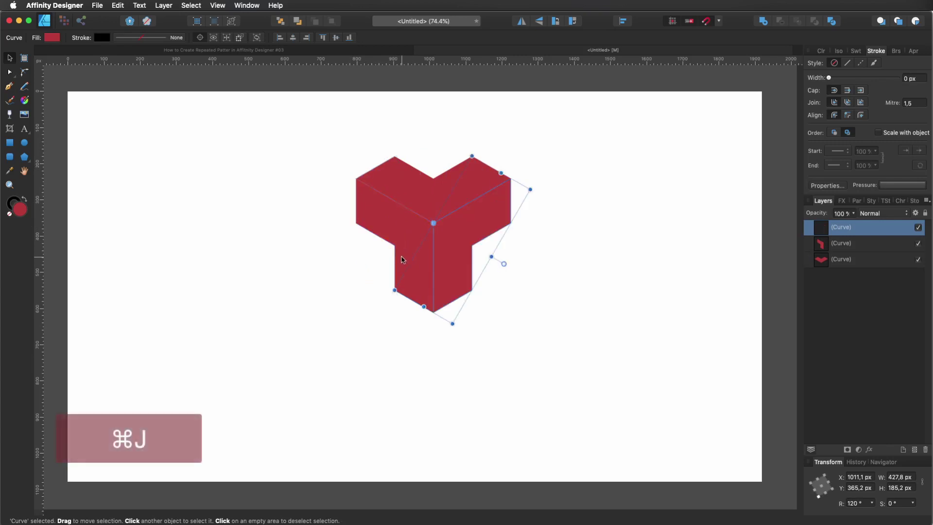
pyautogui.click(567, 265)
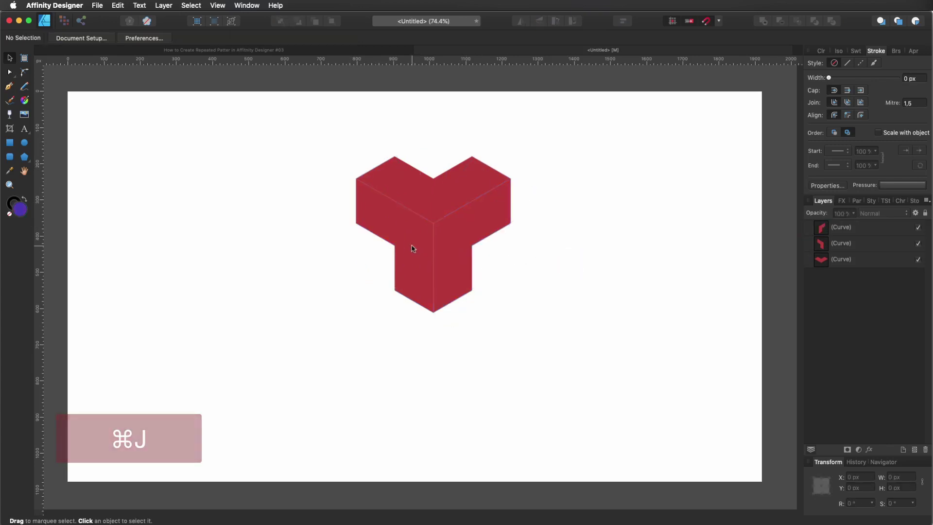
pyautogui.click(412, 246)
pyautogui.click(52, 38)
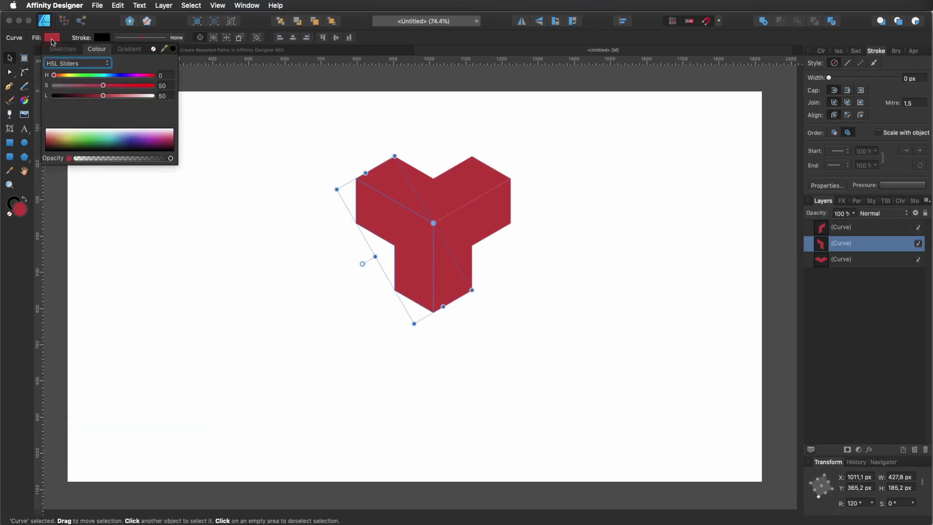
pyautogui.moveTo(57, 78); pyautogui.dragTo(65, 77)
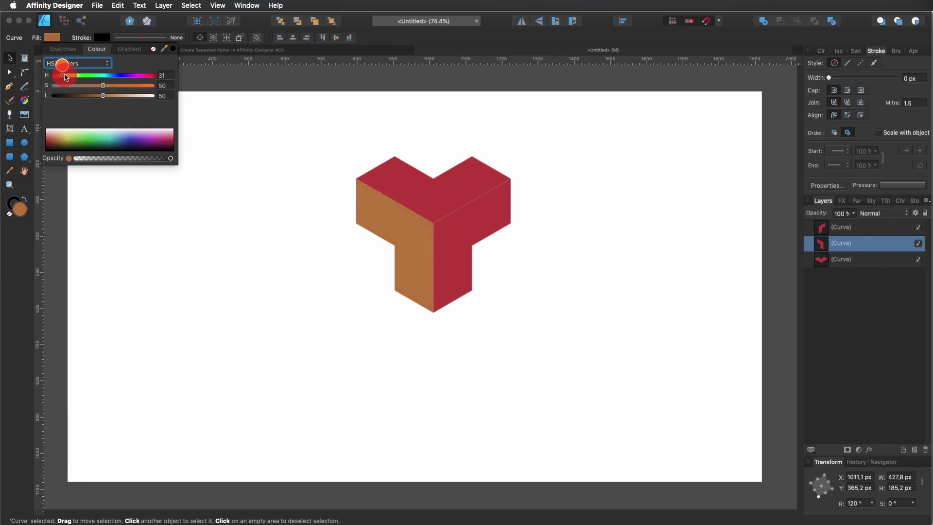
pyautogui.moveTo(66, 77); pyautogui.dragTo(52, 77)
# Recolour the right-hand chevron blue and the upper chevron lime green with a hue of 71.
pyautogui.click(466, 245)
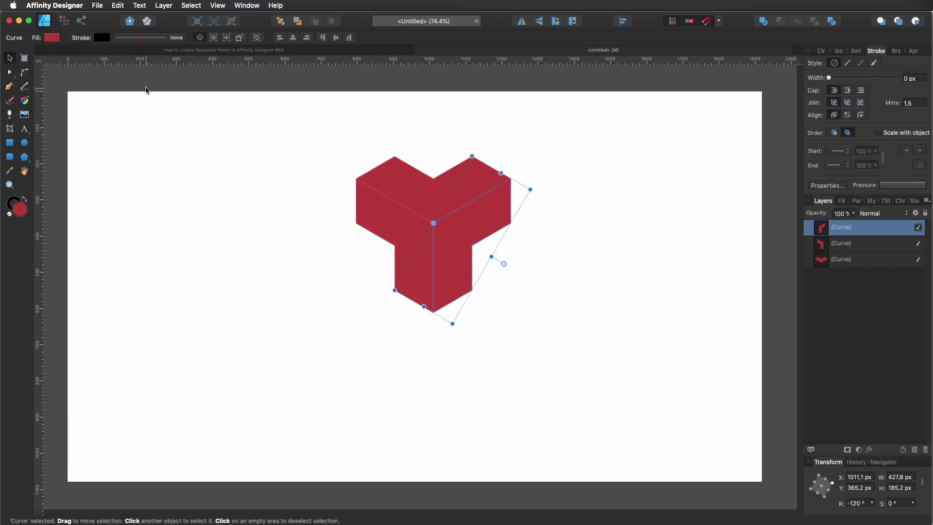
pyautogui.click(51, 37)
pyautogui.moveTo(69, 80); pyautogui.dragTo(116, 81)
pyautogui.click(403, 196)
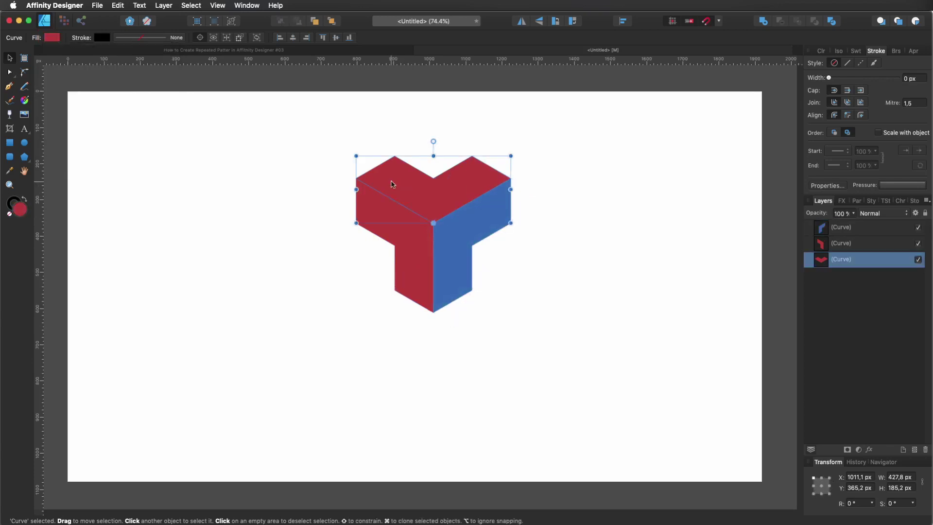
pyautogui.click(52, 38)
pyautogui.moveTo(57, 75); pyautogui.dragTo(75, 76)
pyautogui.click(230, 270)
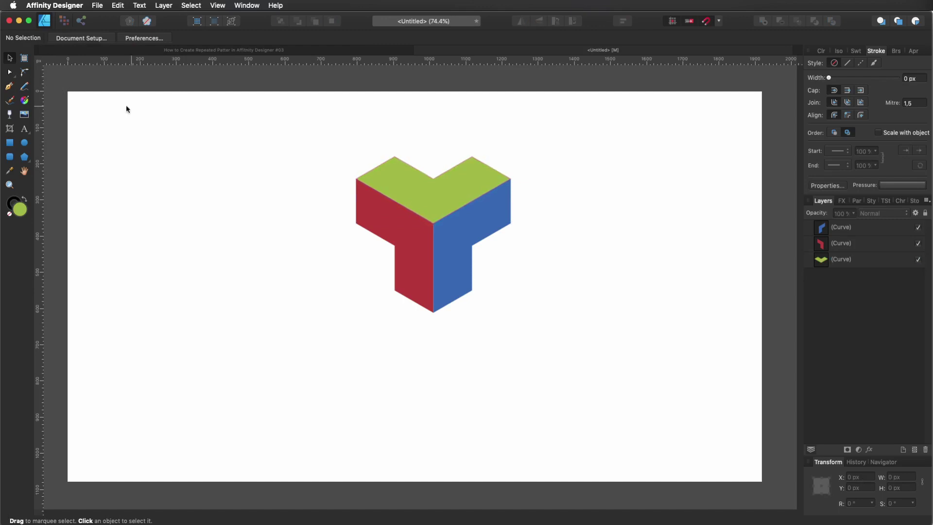
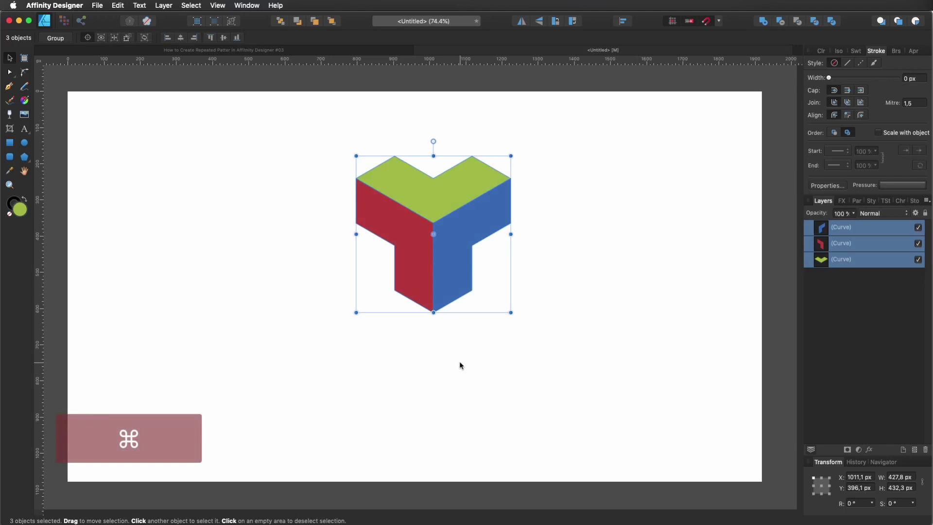
# Group the three coloured chevrons and scale the group down proportionally to about 394 × 341 px.
pyautogui.scroll(-3, 470, 302)
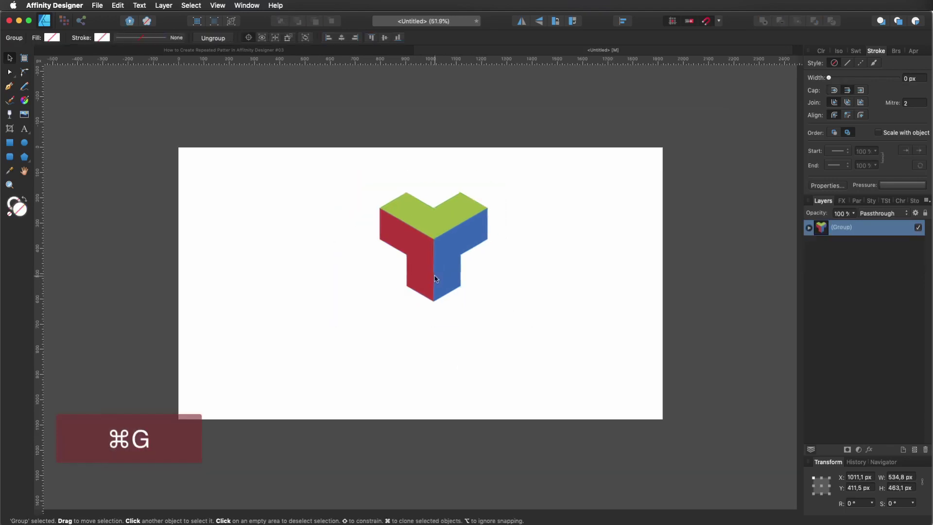
pyautogui.scroll(3, 436, 266)
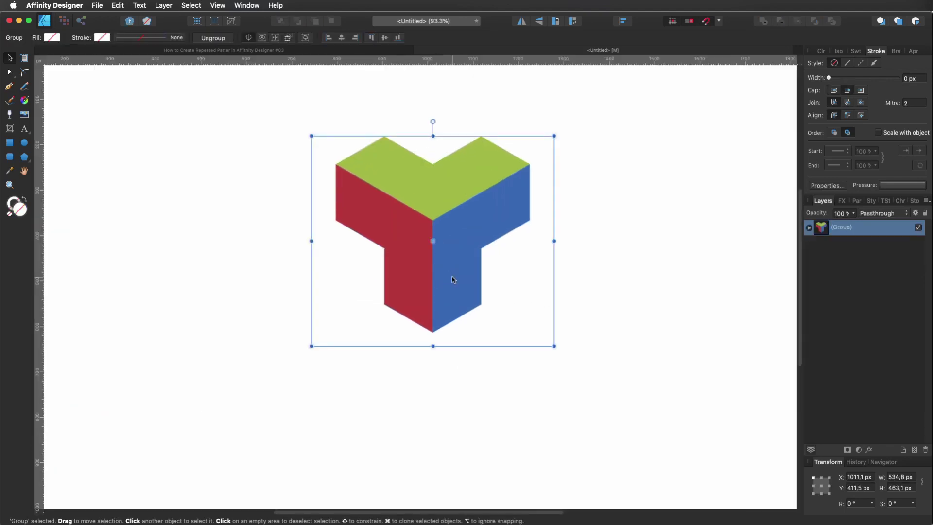
pyautogui.moveTo(449, 277)
pyautogui.mouseDown()
pyautogui.moveTo(468, 293)
pyautogui.moveTo(452, 285)
pyautogui.mouseUp()
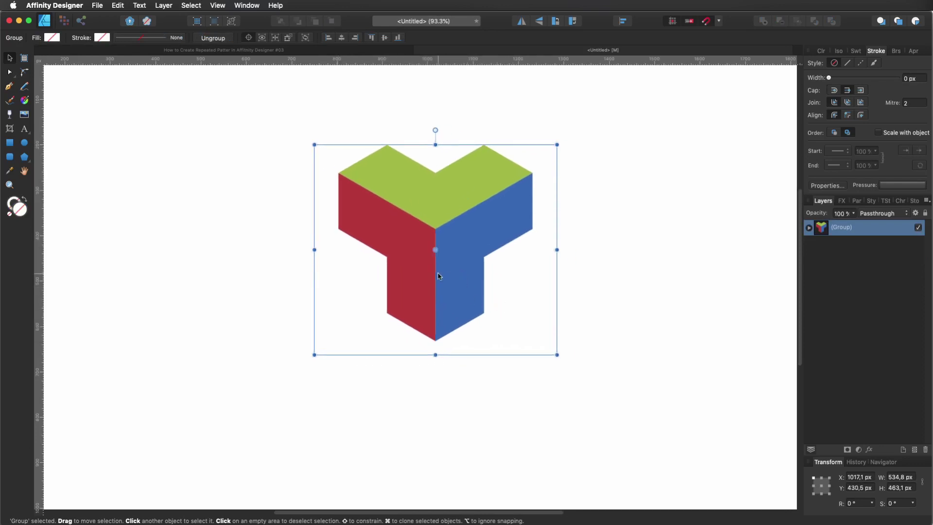
pyautogui.moveTo(557, 354); pyautogui.dragTo(462, 283)
pyautogui.scroll(2, 561, 257)
pyautogui.hscroll(-3, 560, 256)
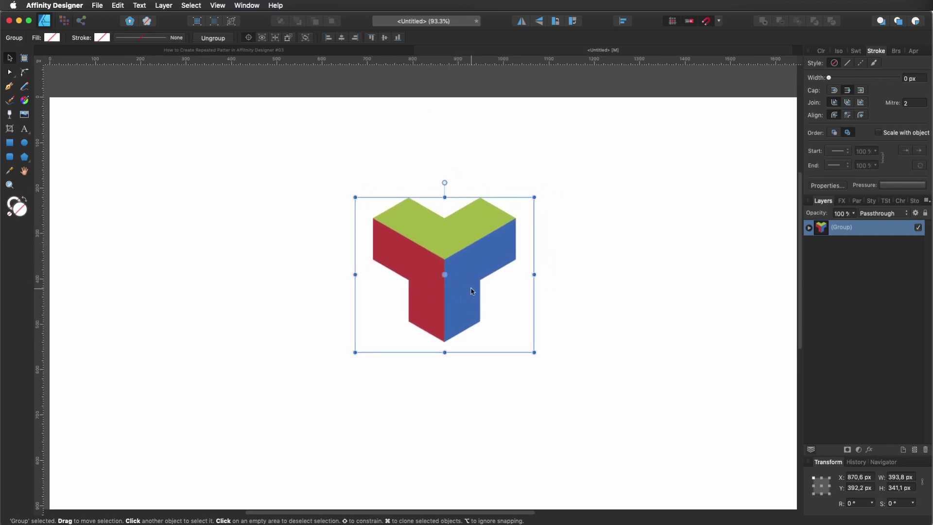
# Place five copies of the group around it so all six pieces interlock in a staggered arrangement.
pyautogui.moveTo(452, 291)
pyautogui.mouseDown()
pyautogui.moveTo(633, 284)
pyautogui.moveTo(562, 223)
pyautogui.moveTo(576, 294)
pyautogui.moveTo(473, 194)
pyautogui.moveTo(466, 171)
pyautogui.moveTo(469, 181)
pyautogui.moveTo(329, 235)
pyautogui.moveTo(360, 231)
pyautogui.moveTo(348, 237)
pyautogui.moveTo(333, 334)
pyautogui.moveTo(354, 343)
pyautogui.moveTo(343, 347)
pyautogui.moveTo(555, 355)
pyautogui.moveTo(556, 346)
pyautogui.mouseUp()
pyautogui.scroll(-1, 476, 334)
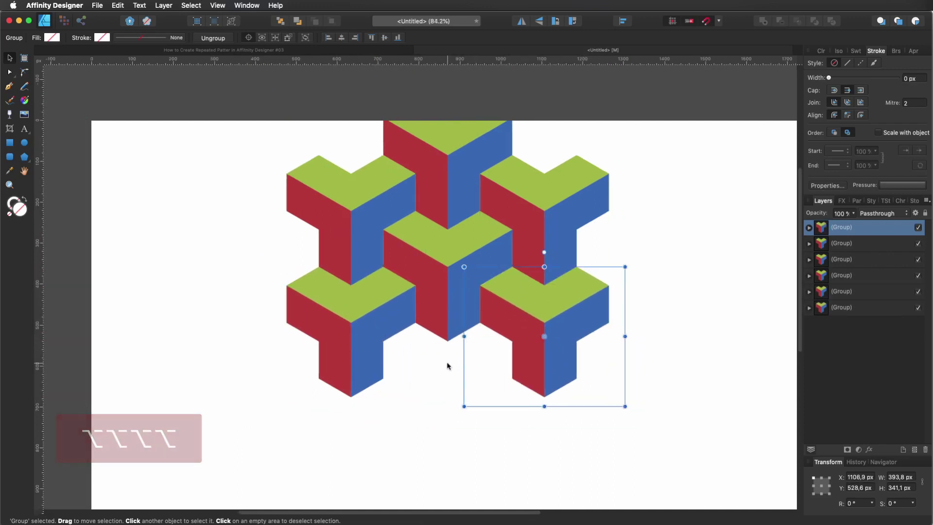
pyautogui.click(424, 377)
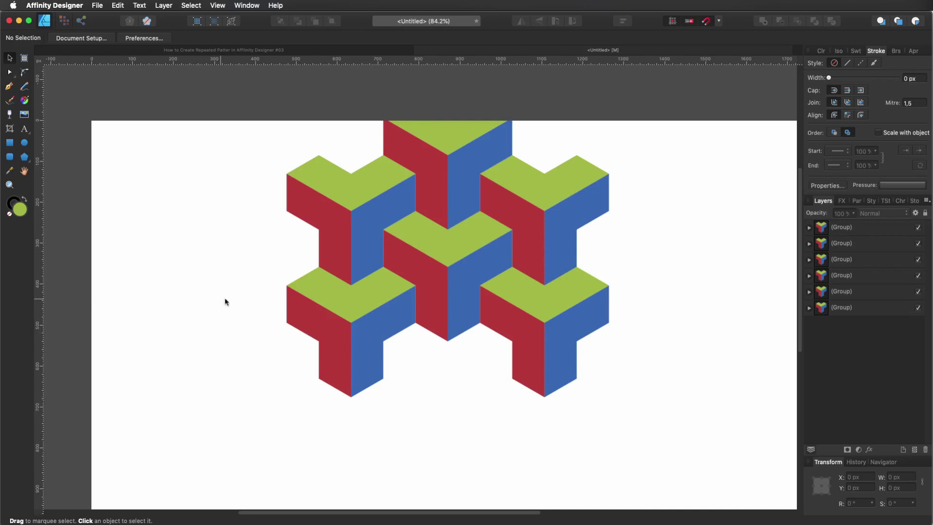
# Draw a rectangle of about 473 × 273 px between the centre points of the four outer shapes and fill it violet-blue with hue 247.
pyautogui.click(10, 142)
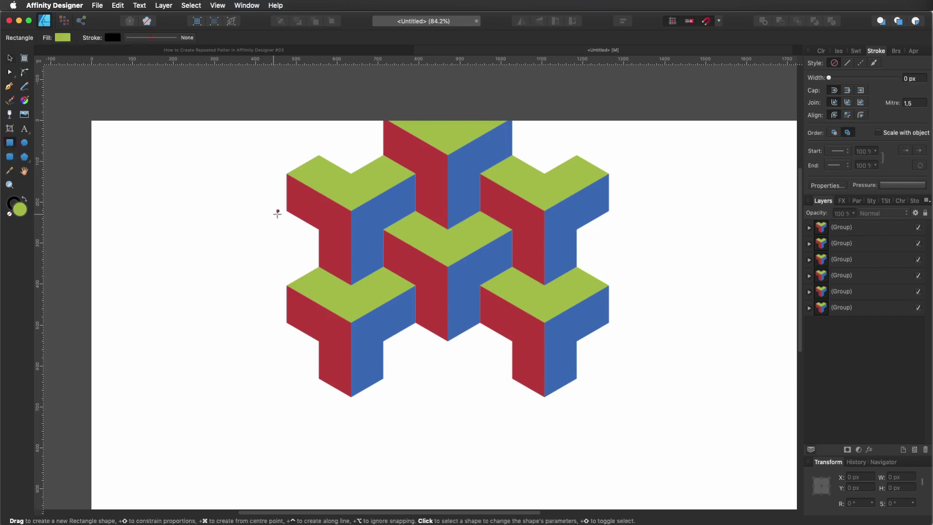
pyautogui.moveTo(352, 211)
pyautogui.mouseDown()
pyautogui.moveTo(496, 239)
pyautogui.moveTo(544, 323)
pyautogui.mouseUp()
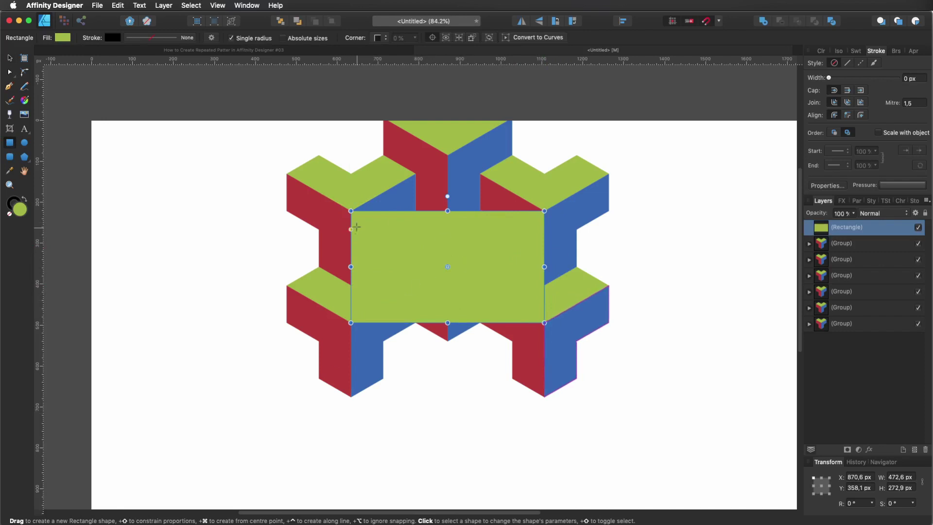
pyautogui.scroll(3, 356, 223)
pyautogui.click(62, 39)
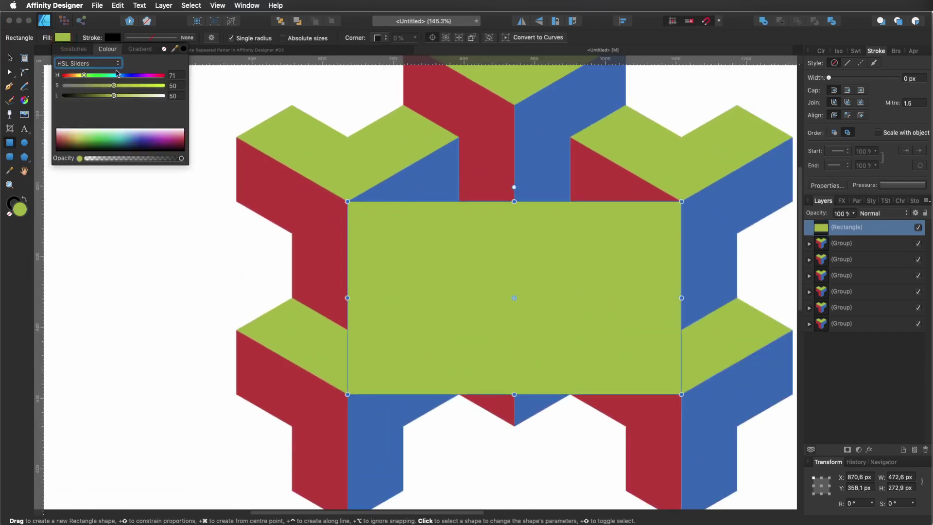
pyautogui.moveTo(89, 77); pyautogui.dragTo(132, 75)
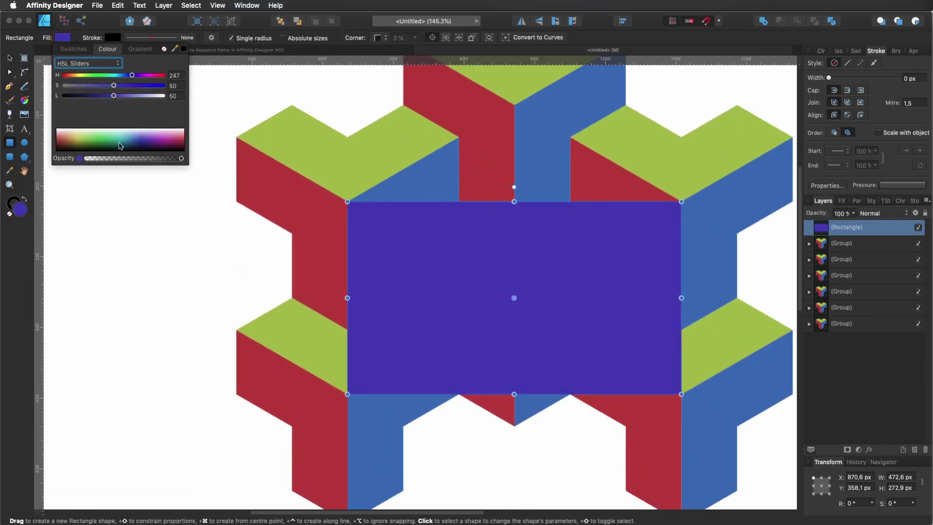
# Examine up close whether the rectangle's edges and corners line up with the vertices of the surrounding shapes.
pyautogui.click(10, 58)
pyautogui.scroll(3, 364, 266)
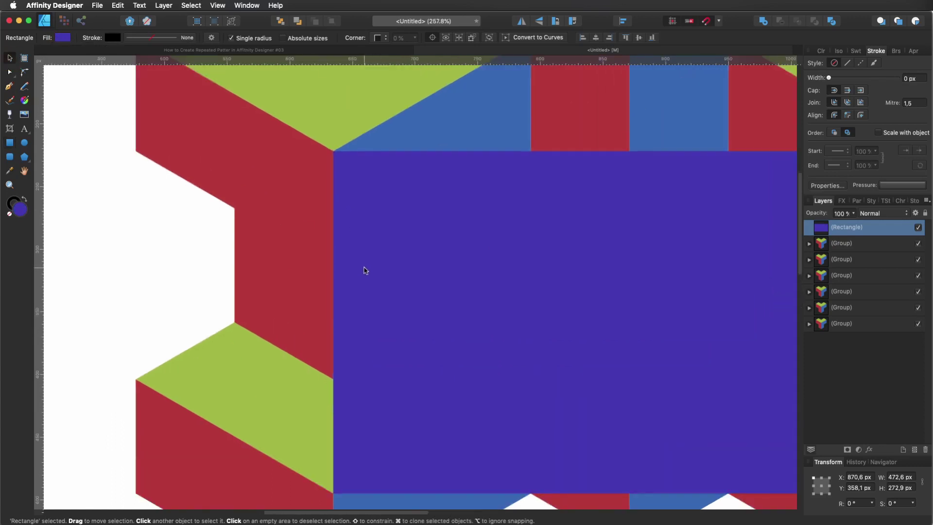
pyautogui.moveTo(333, 322)
pyautogui.mouseDown()
pyautogui.moveTo(354, 319)
pyautogui.moveTo(333, 321)
pyautogui.mouseUp()
pyautogui.moveTo(629, 151); pyautogui.dragTo(630, 152)
pyautogui.hscroll(10, 643, 233)
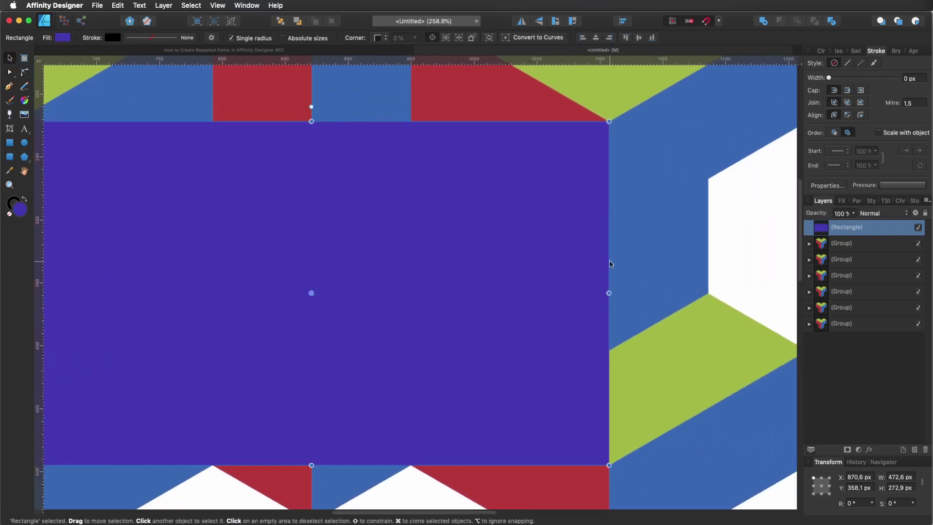
pyautogui.moveTo(609, 293)
pyautogui.mouseDown()
pyautogui.moveTo(589, 291)
pyautogui.moveTo(608, 293)
pyautogui.mouseUp()
pyautogui.hscroll(-8, 475, 314)
pyautogui.scroll(-5, 475, 314)
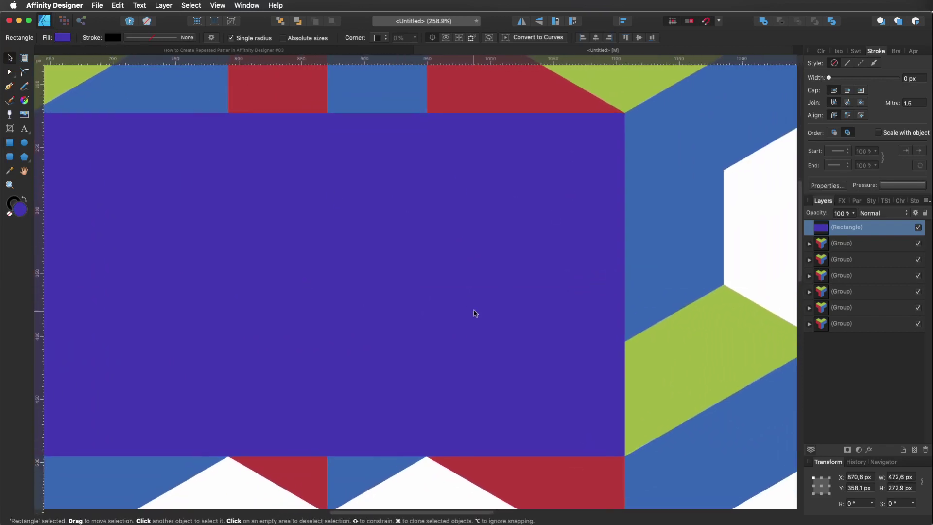
pyautogui.moveTo(467, 358)
pyautogui.mouseDown()
pyautogui.moveTo(468, 345)
pyautogui.moveTo(468, 358)
pyautogui.mouseUp()
pyautogui.press('super+0')
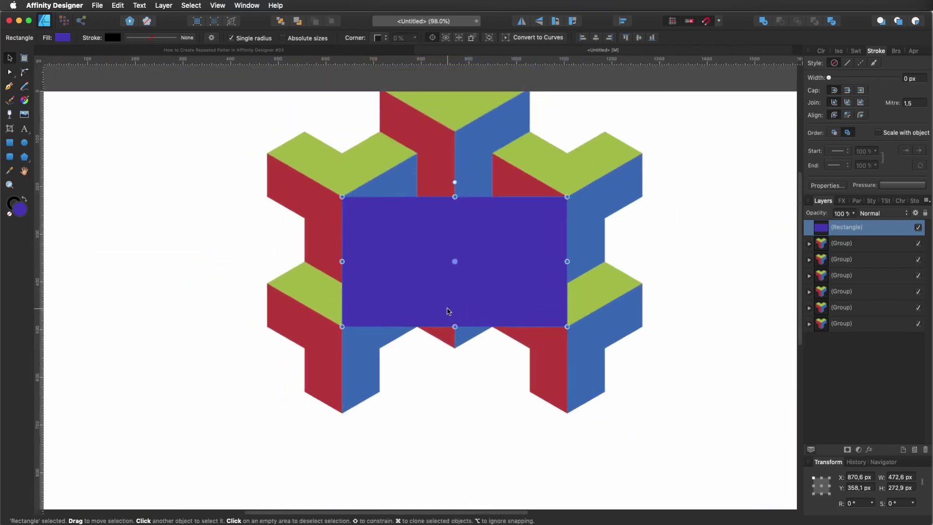
# Group all six three-colour shapes and apply the violet-blue rectangle to that group as a mask.
pyautogui.click(824, 245)
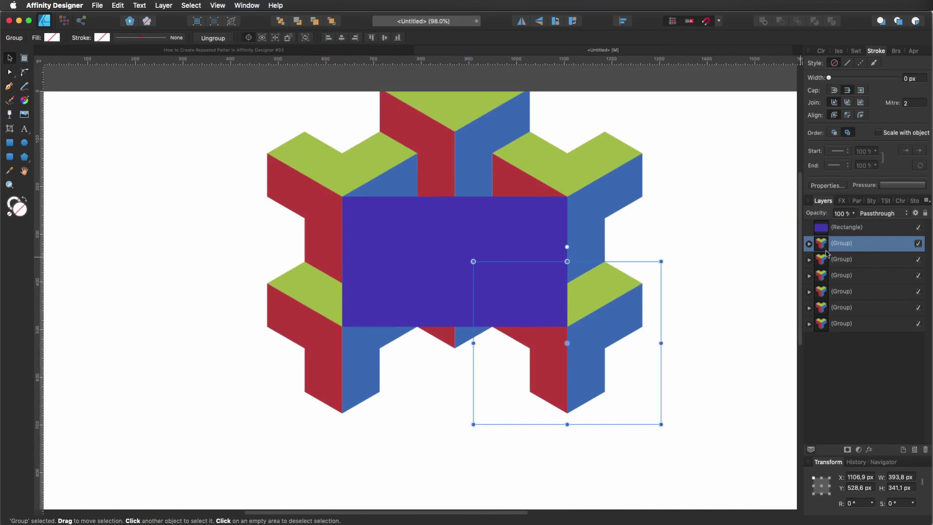
pyautogui.keyDown('shift'); pyautogui.click(823, 324); pyautogui.keyUp('shift')
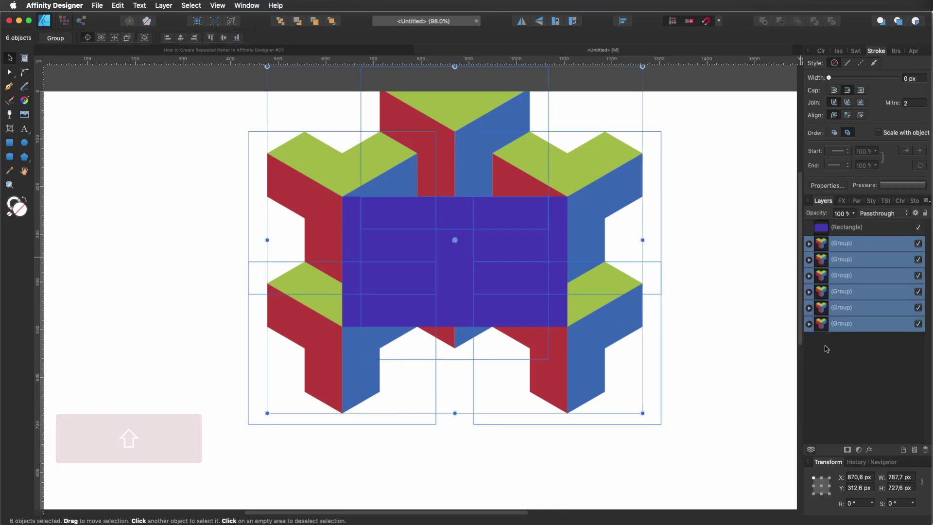
pyautogui.press('super+g')
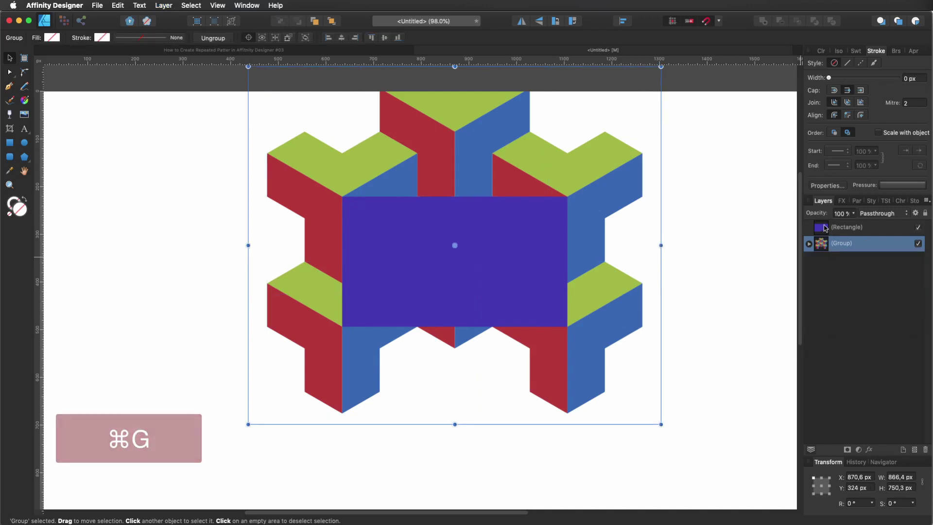
pyautogui.click(826, 228)
pyautogui.moveTo(826, 229); pyautogui.dragTo(827, 244)
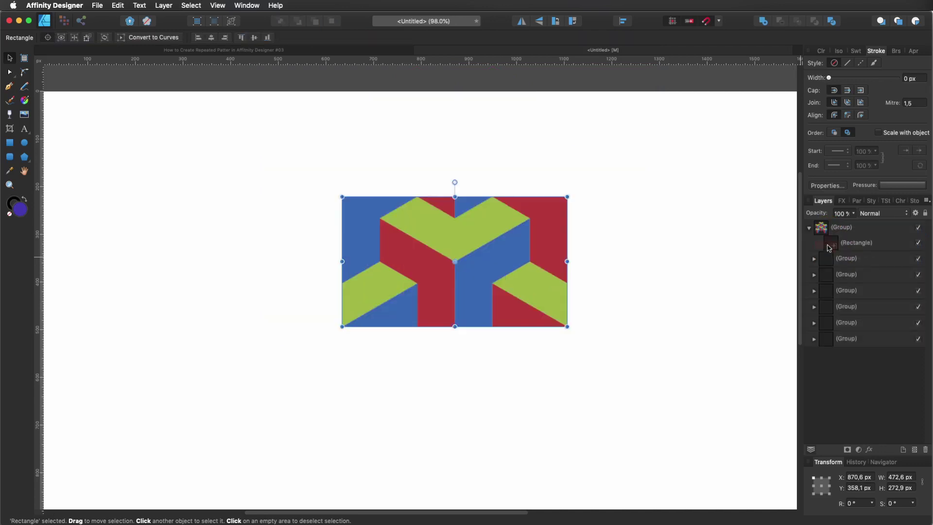
pyautogui.click(629, 266)
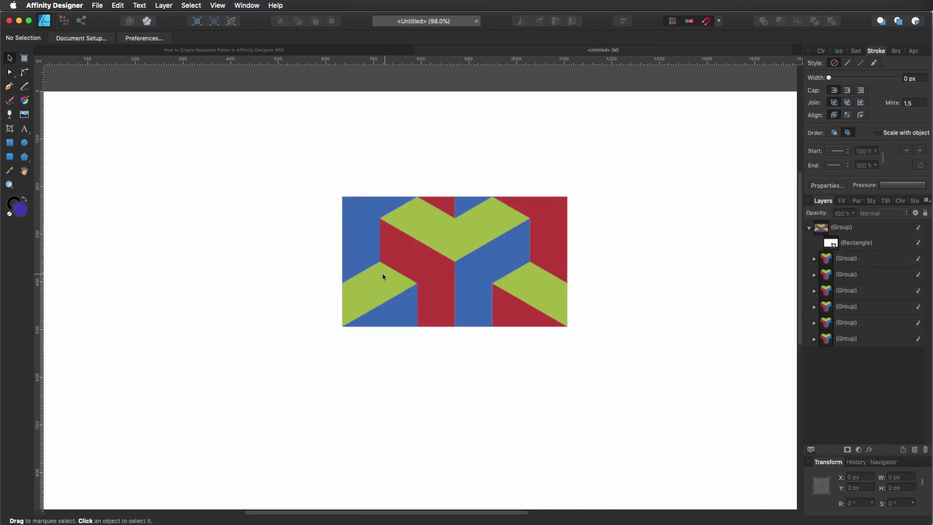
# Shift the masked pattern tile slightly towards the page's upper left and collapse its layer group.
pyautogui.moveTo(410, 277)
pyautogui.mouseDown()
pyautogui.moveTo(381, 264)
pyautogui.moveTo(400, 276)
pyautogui.mouseUp()
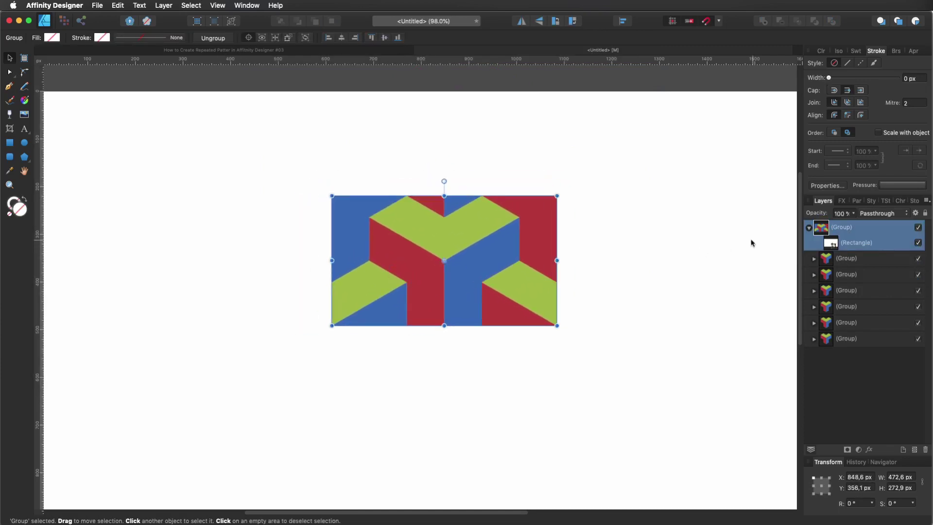
pyautogui.click(809, 228)
pyautogui.click(769, 263)
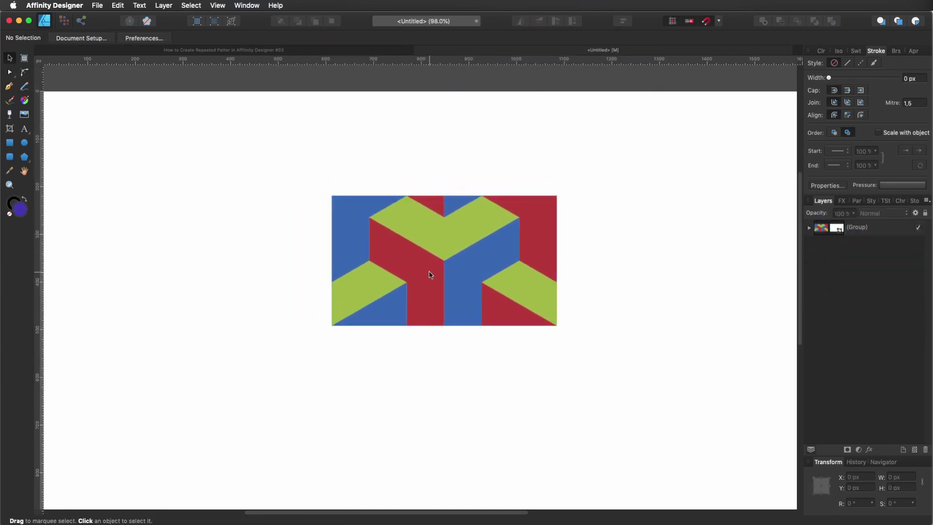
# Move the masked pattern tile down and to the right, to about X 887 px and Y 391 px.
pyautogui.scroll(-2, 408, 255)
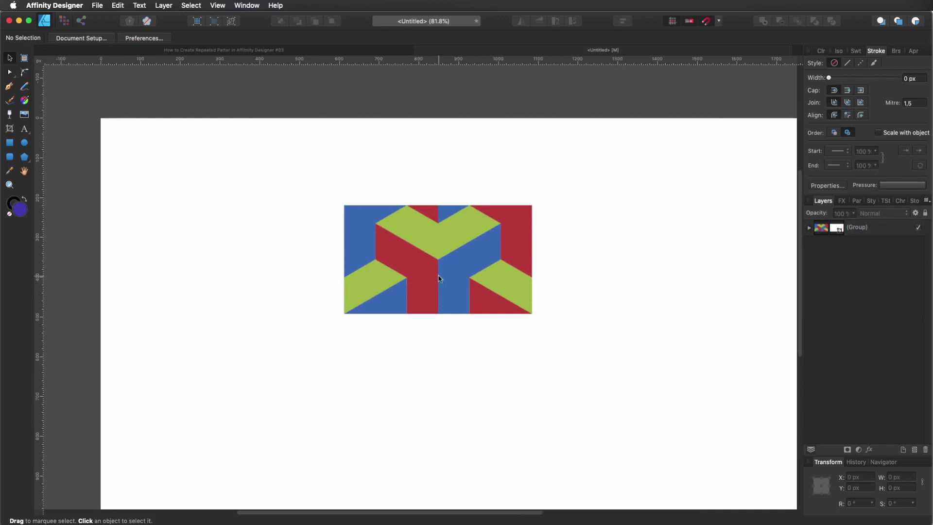
pyautogui.scroll(3, 430, 271)
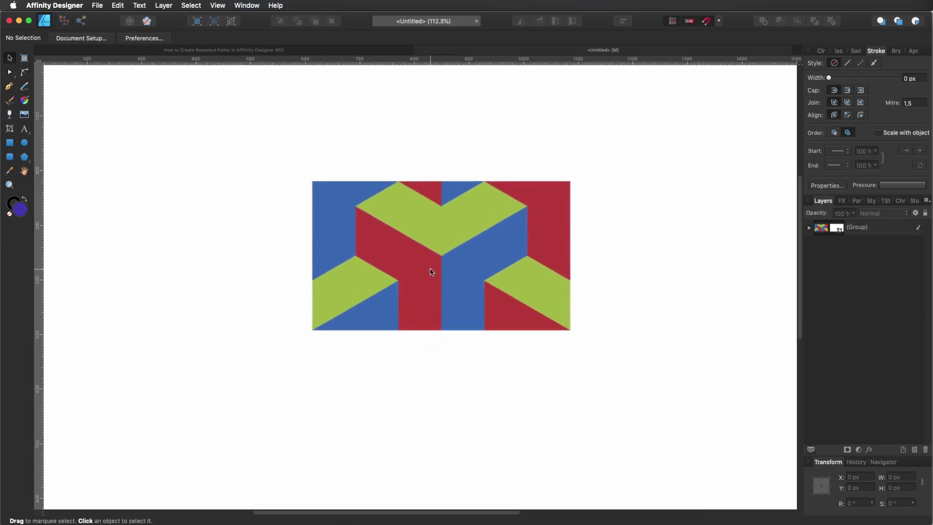
pyautogui.scroll(2, 431, 271)
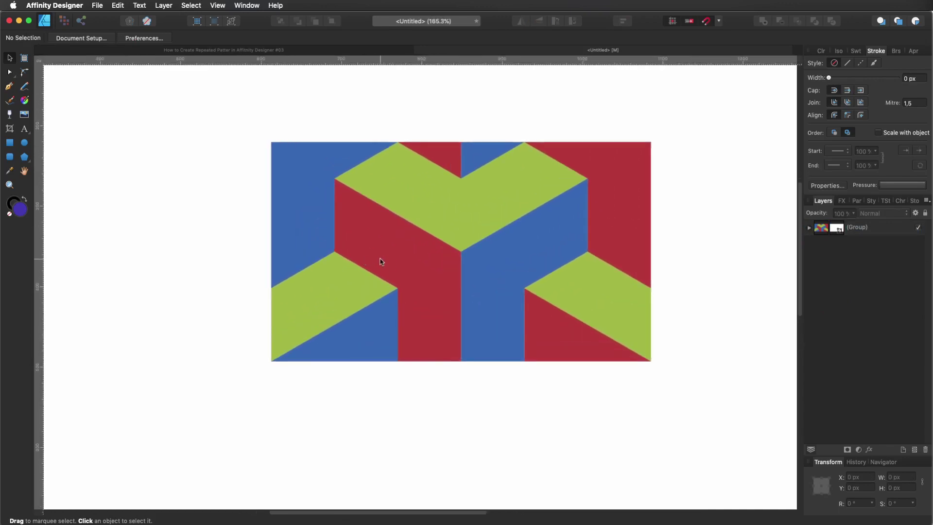
pyautogui.scroll(1, 389, 263)
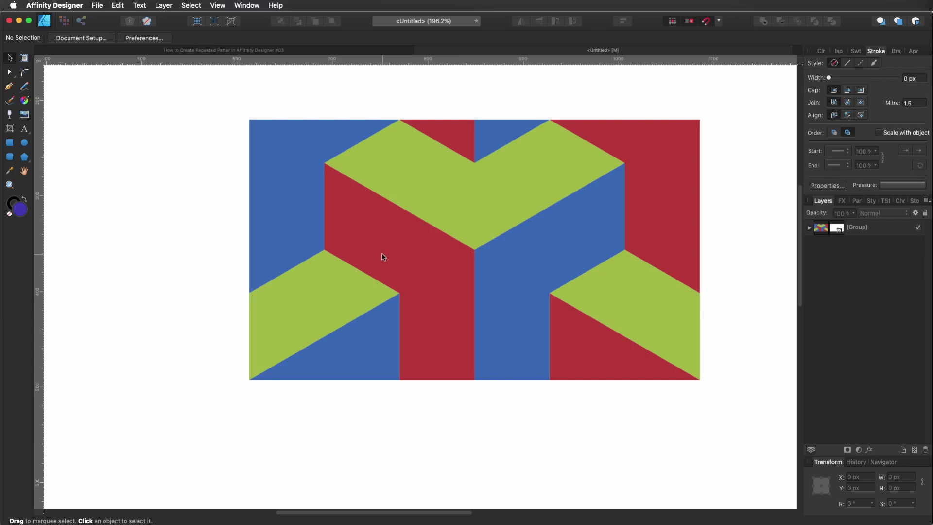
pyautogui.scroll(2, 381, 256)
pyautogui.moveTo(315, 182); pyautogui.dragTo(383, 245)
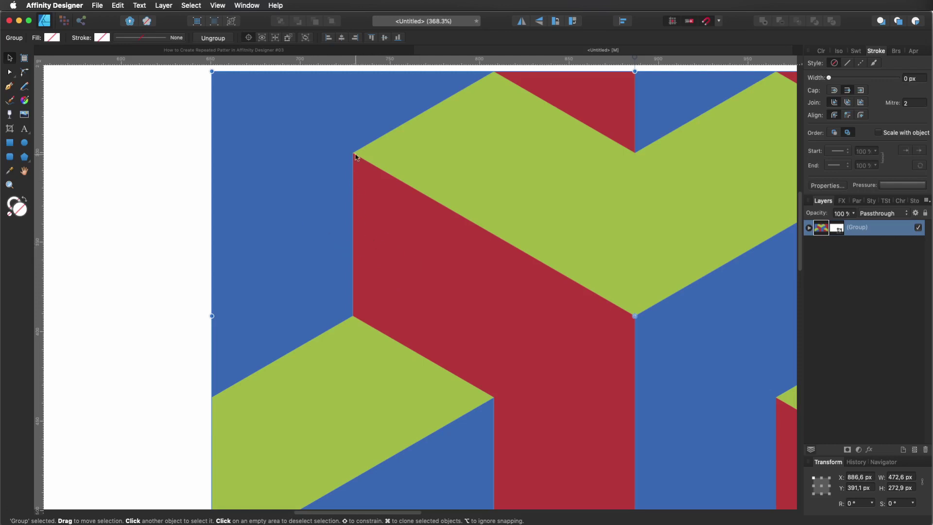
# Move the masked pattern tile up and to the left on the page, to about X 392 px and Y 109 px.
pyautogui.scroll(6, 352, 170)
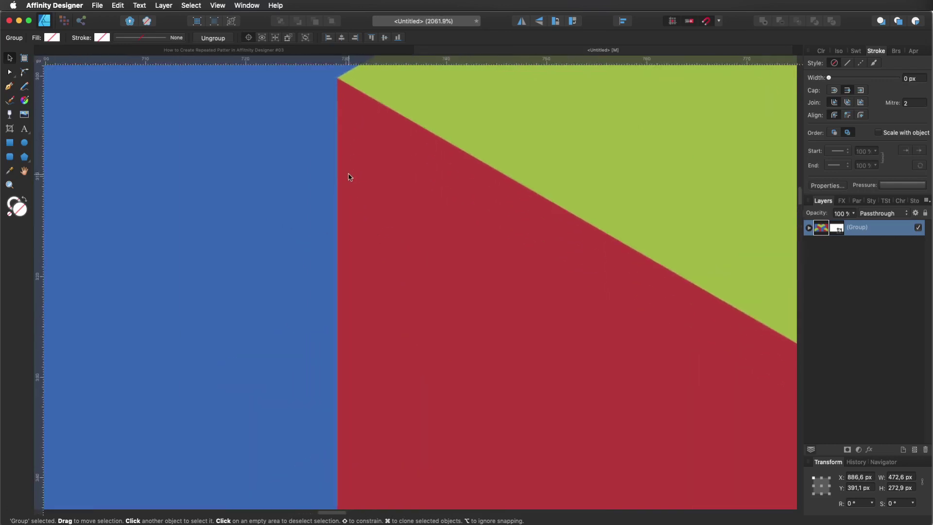
pyautogui.scroll(3, 350, 175)
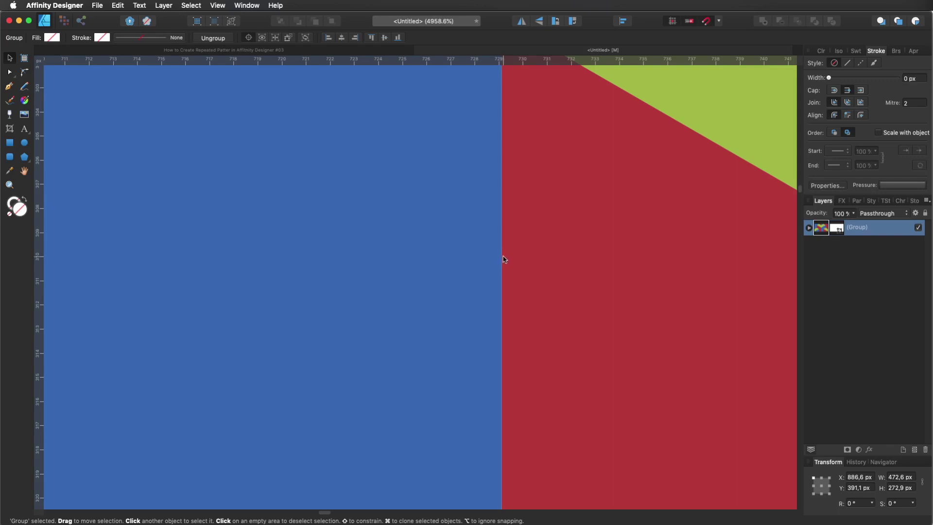
pyautogui.scroll(-8, 502, 261)
pyautogui.scroll(-3, 508, 271)
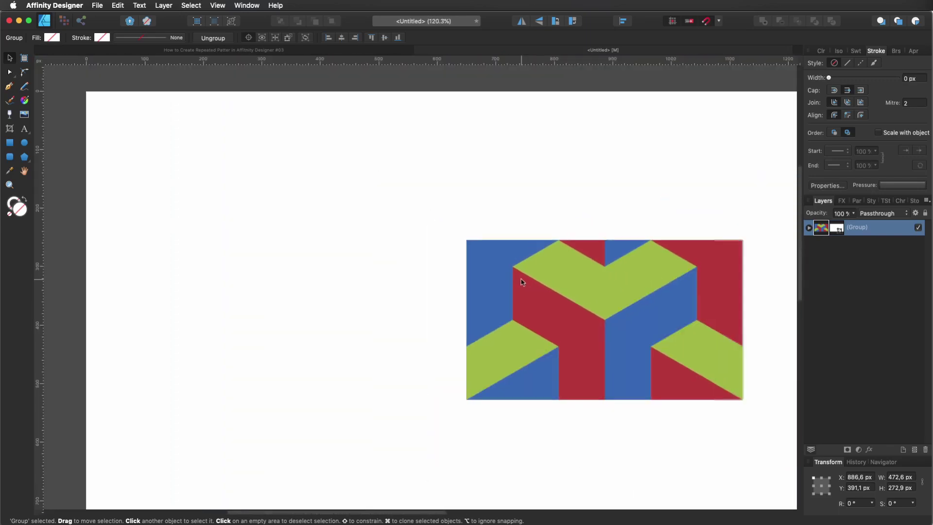
pyautogui.moveTo(541, 306); pyautogui.dragTo(437, 251)
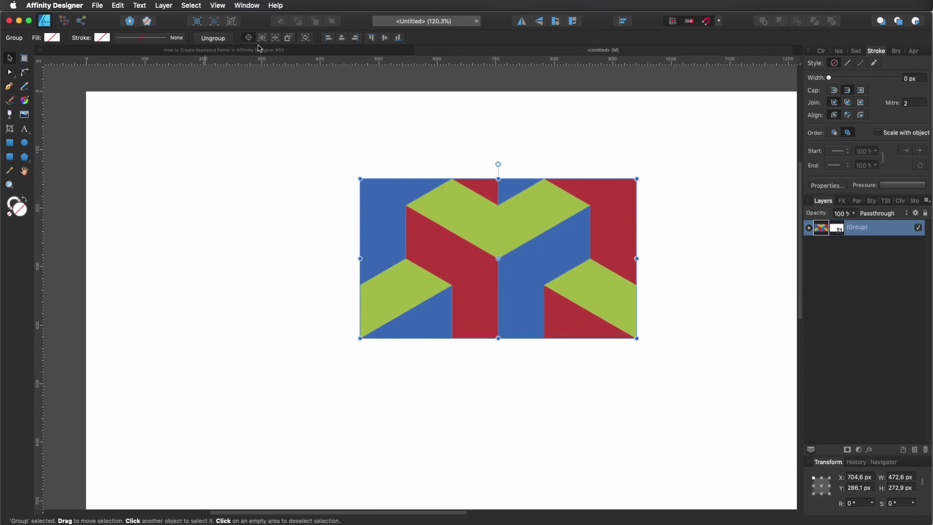
pyautogui.moveTo(435, 245); pyautogui.dragTo(446, 236)
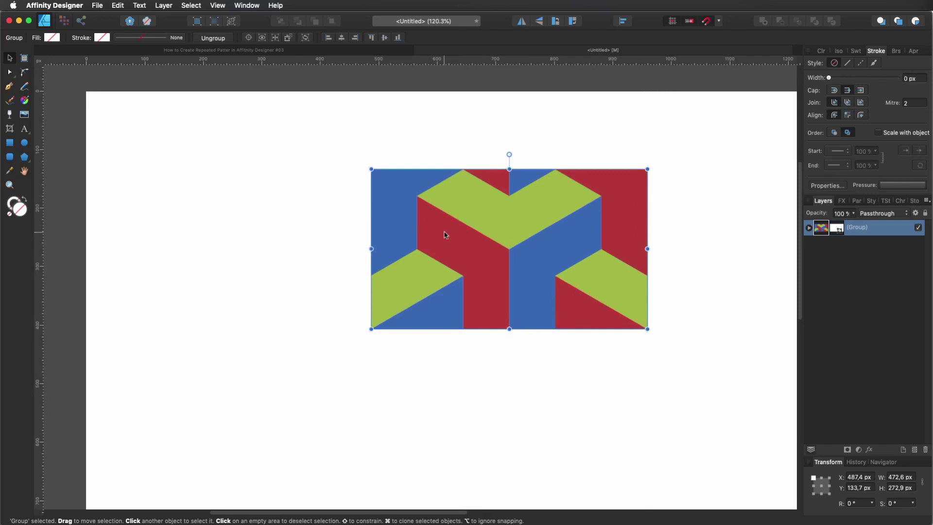
pyautogui.moveTo(450, 247); pyautogui.dragTo(450, 270)
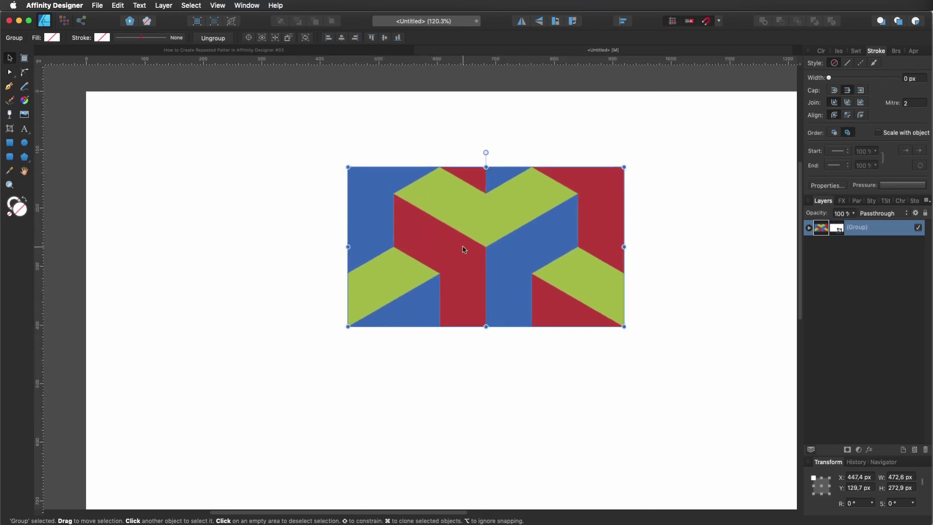
pyautogui.moveTo(440, 255)
pyautogui.mouseDown()
pyautogui.moveTo(447, 241)
pyautogui.moveTo(433, 241)
pyautogui.mouseUp()
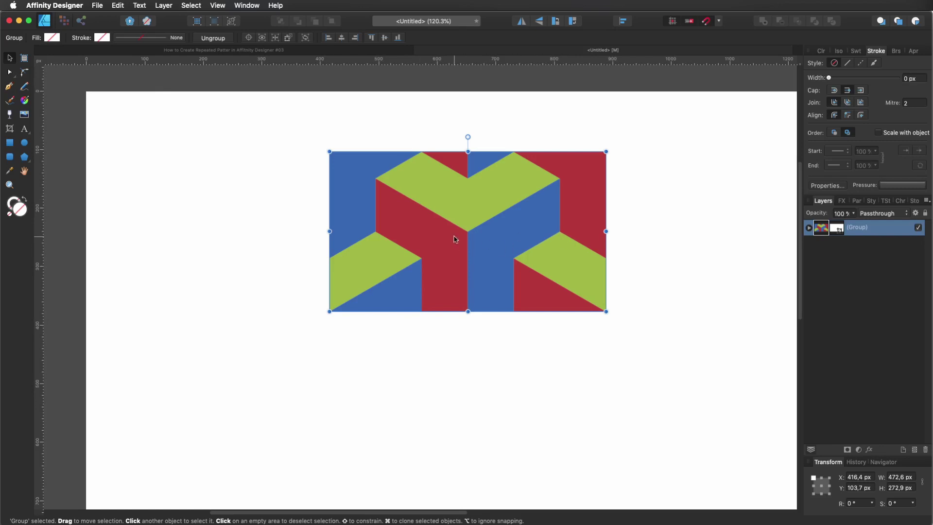
pyautogui.moveTo(457, 241)
pyautogui.mouseDown()
pyautogui.moveTo(483, 240)
pyautogui.moveTo(452, 244)
pyautogui.mouseUp()
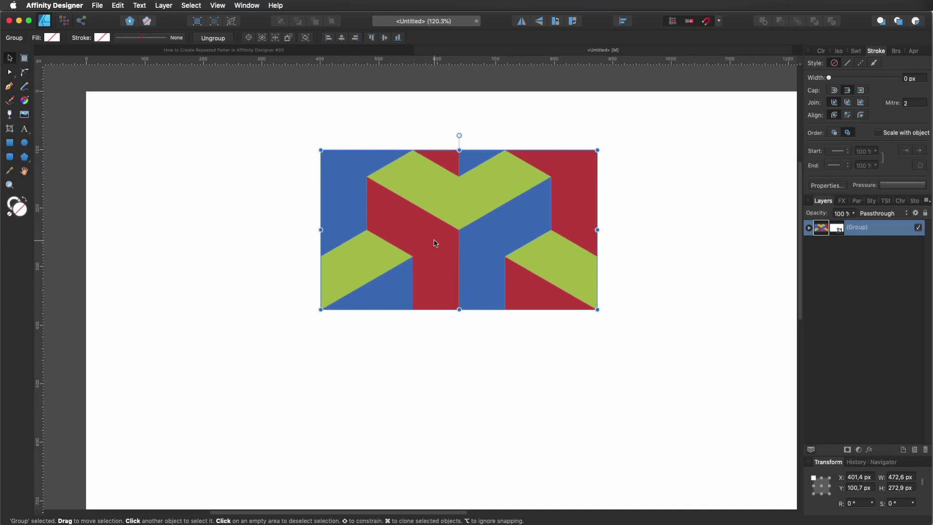
pyautogui.moveTo(436, 241)
pyautogui.mouseDown()
pyautogui.moveTo(448, 227)
pyautogui.moveTo(442, 243)
pyautogui.mouseUp()
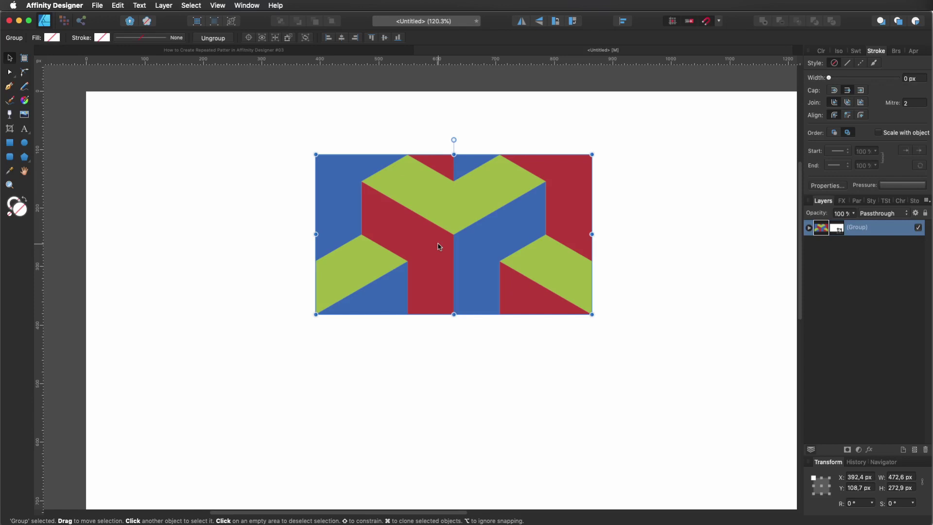
# Duplicate the masked pattern tile twice in place so that three identical copies are stacked, and check its inner edges up close.
pyautogui.press('super+j')
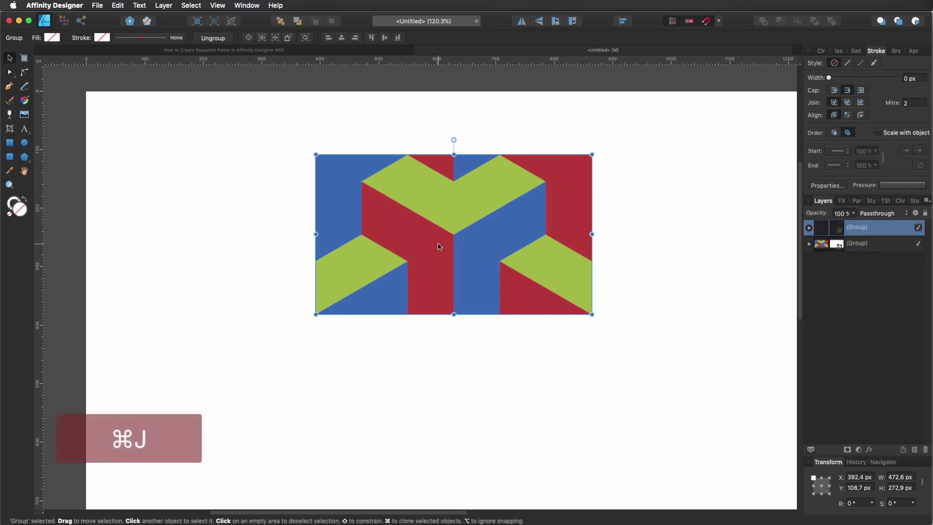
pyautogui.click(404, 330)
pyautogui.scroll(10, 373, 261)
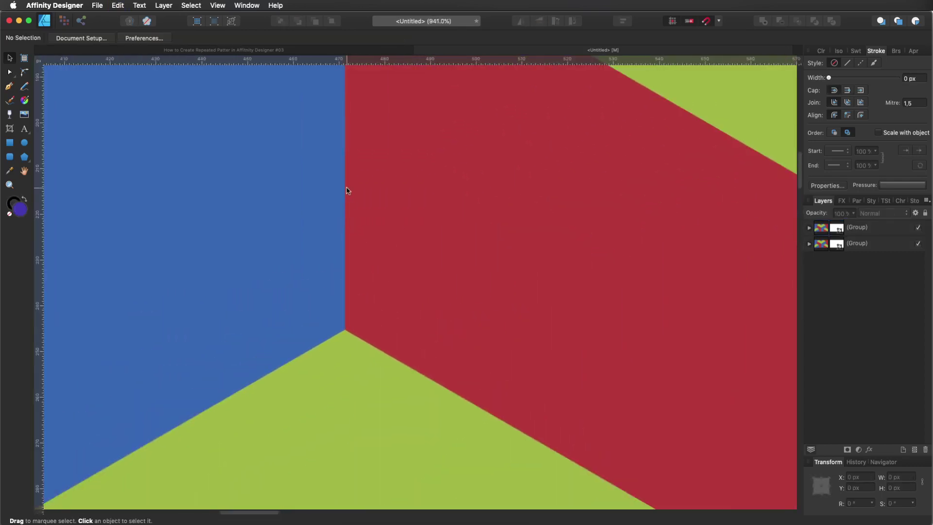
pyautogui.scroll(-10, 348, 194)
pyautogui.scroll(-1, 360, 222)
pyautogui.press('super+j')
pyautogui.click(363, 230)
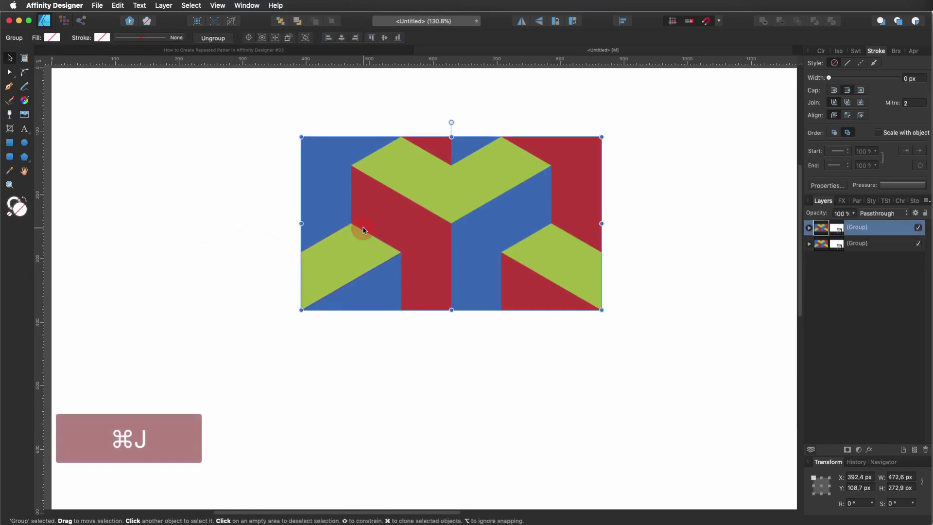
pyautogui.press('super+j')
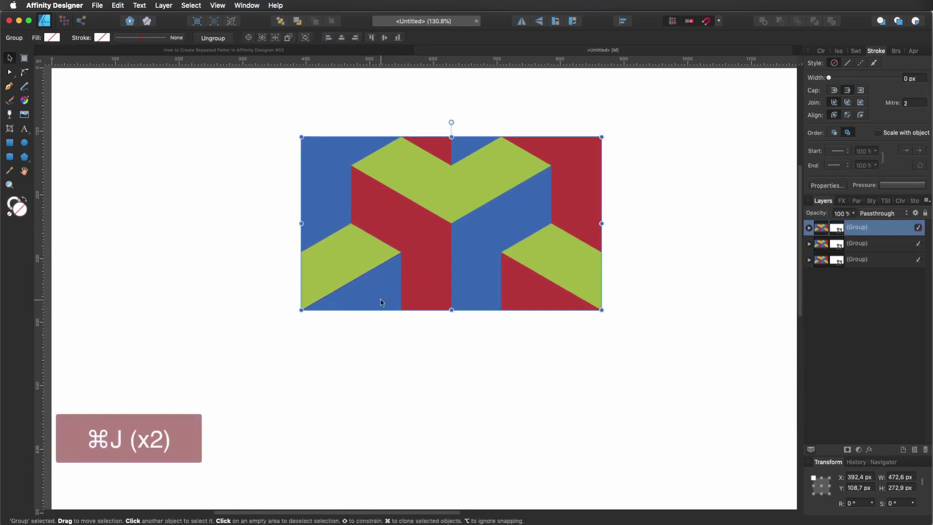
pyautogui.scroll(8, 355, 224)
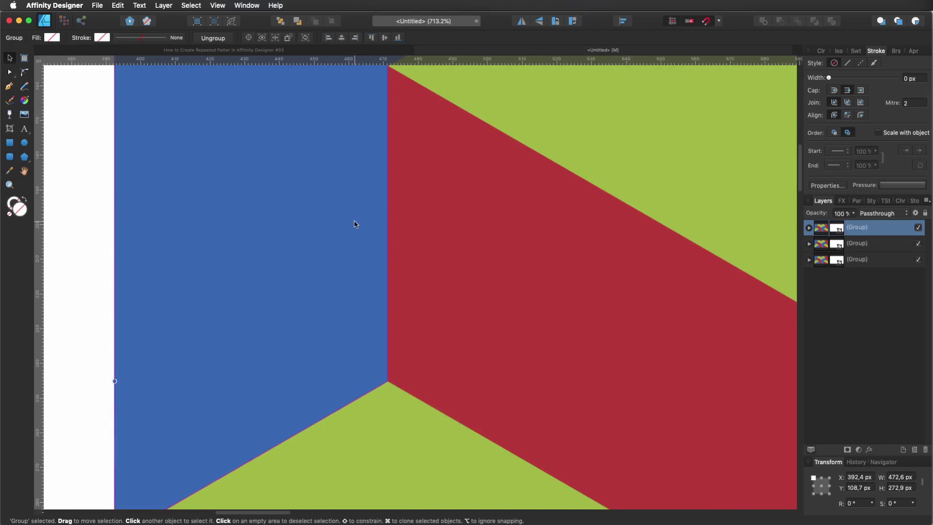
pyautogui.scroll(-9, 356, 224)
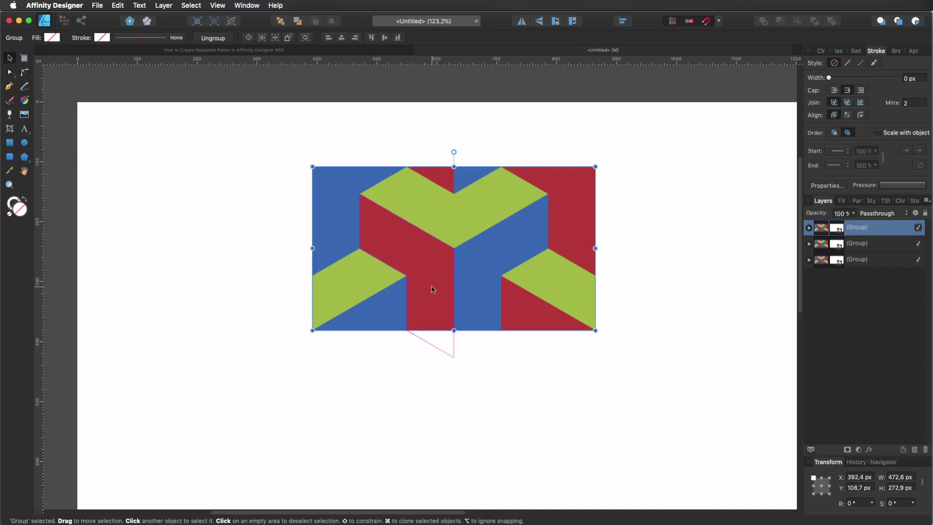
# Delete the two lower stacked copies of the pattern tile, keeping only the uppermost one, and clear the selection.
pyautogui.scroll(-6, 471, 368)
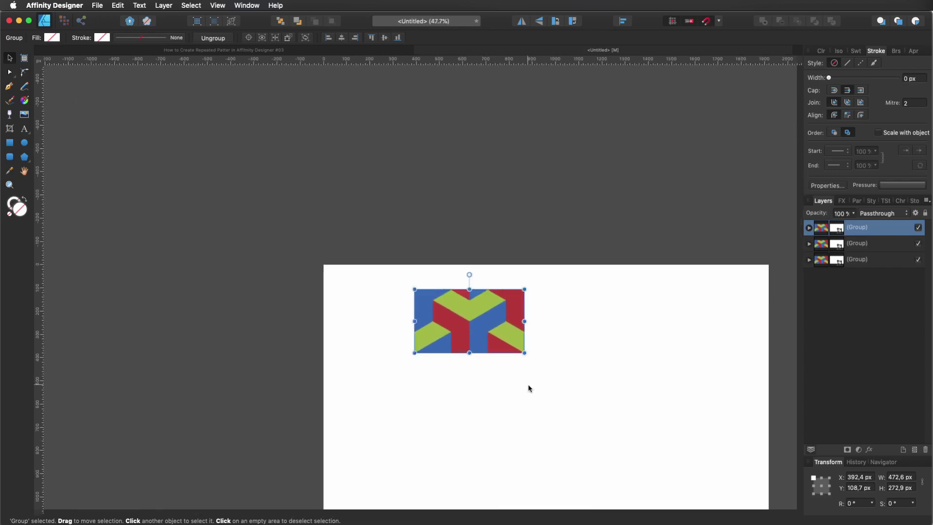
pyautogui.hscroll(-3, 531, 285)
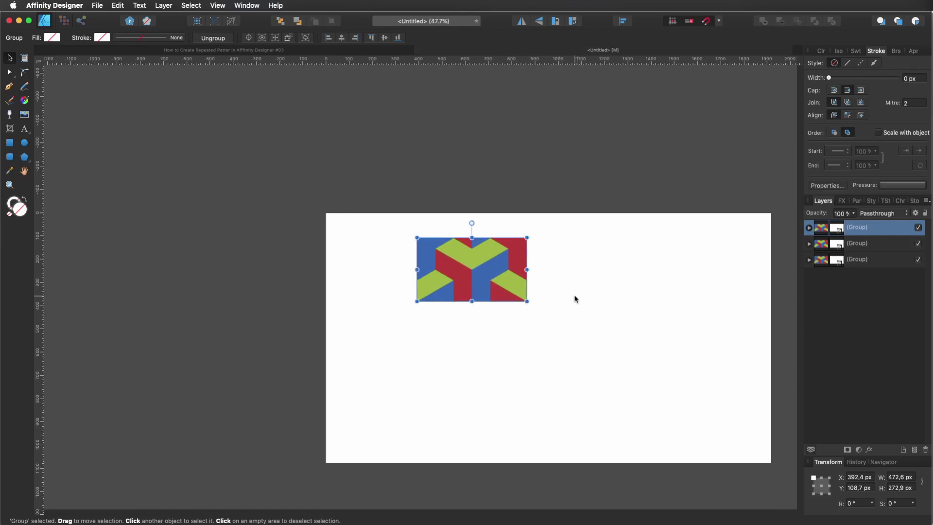
pyautogui.moveTo(360, 204); pyautogui.dragTo(612, 368)
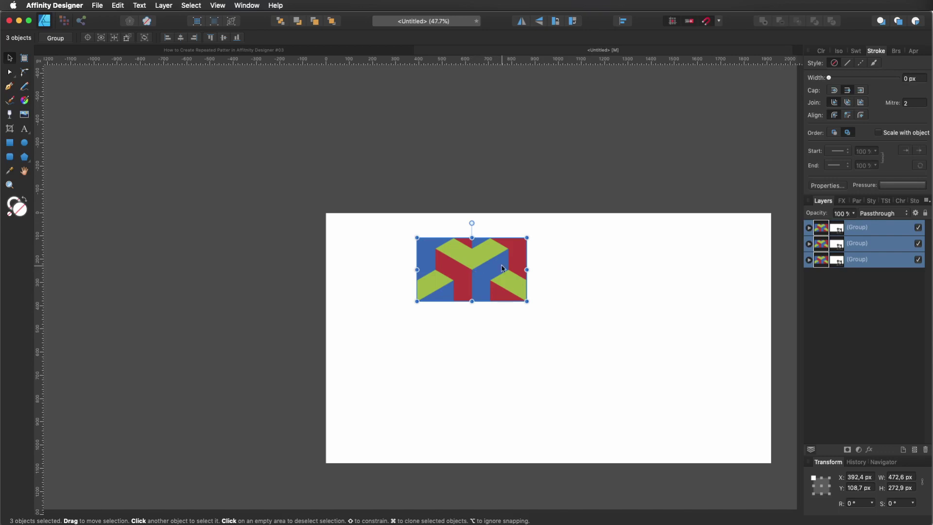
pyautogui.click(836, 326)
pyautogui.click(827, 249)
pyautogui.keyDown('shift'); pyautogui.click(822, 265); pyautogui.keyUp('shift')
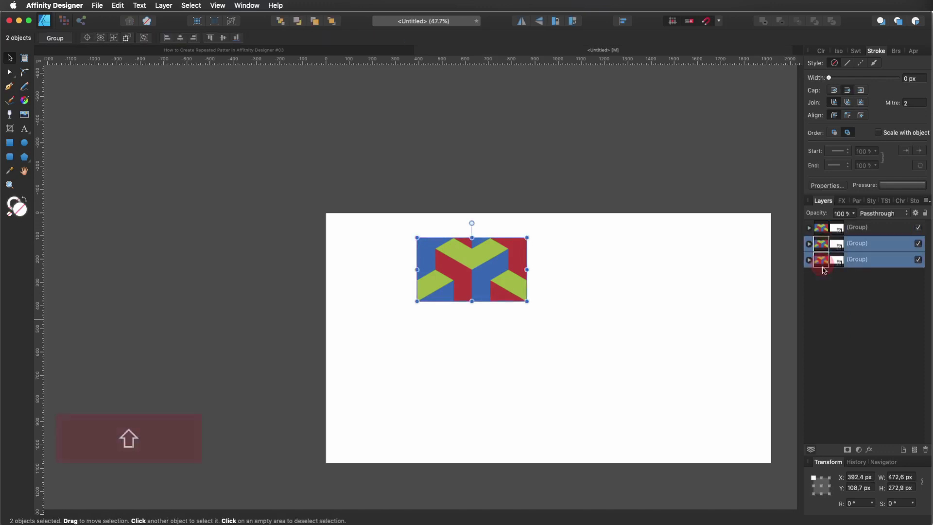
pyautogui.press('Delete')
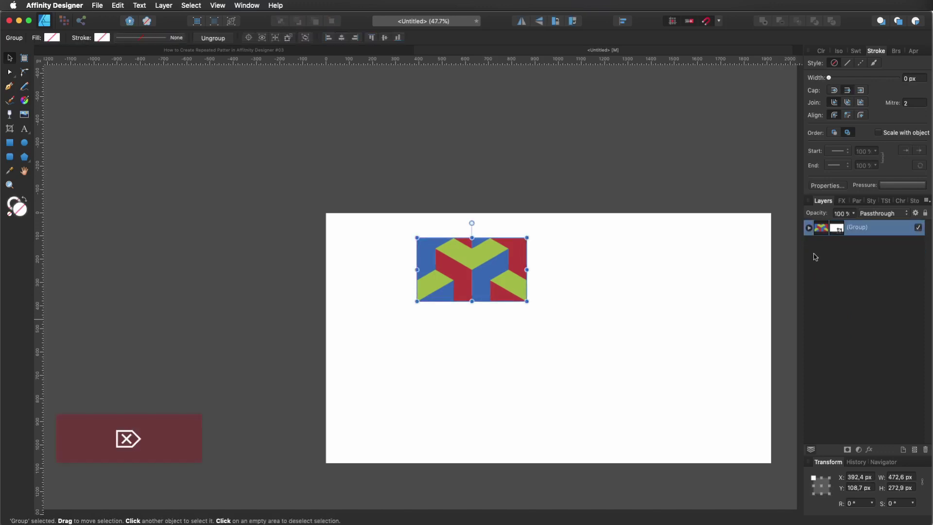
pyautogui.click(575, 309)
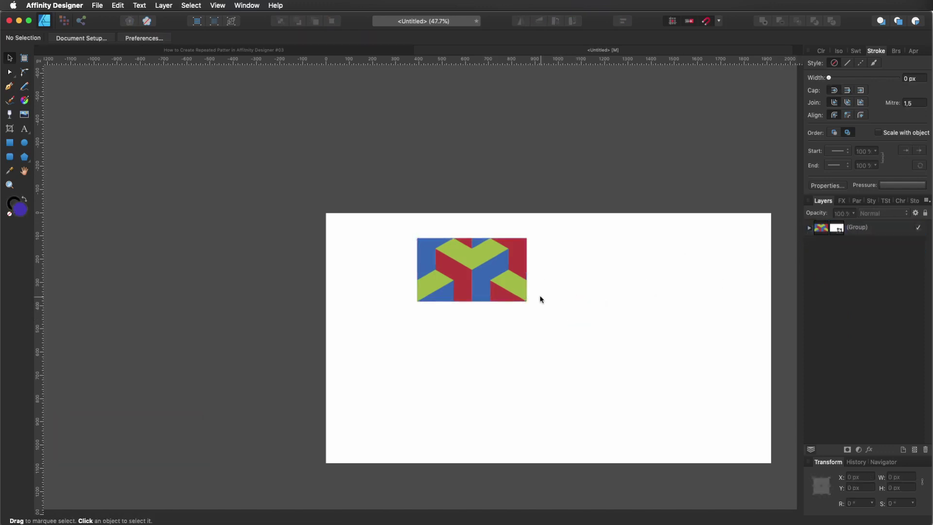
# Scale the tile down to about 198.6 × 114.7 px at the page's upper-left corner and copy it edge to edge into a row of four.
pyautogui.click(522, 298)
pyautogui.moveTo(526, 300); pyautogui.dragTo(477, 232)
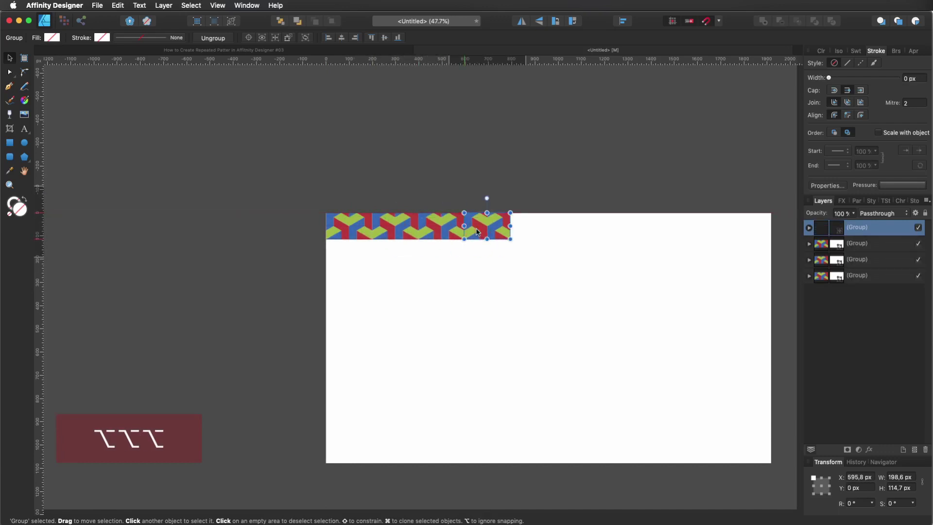
pyautogui.press('super+l')
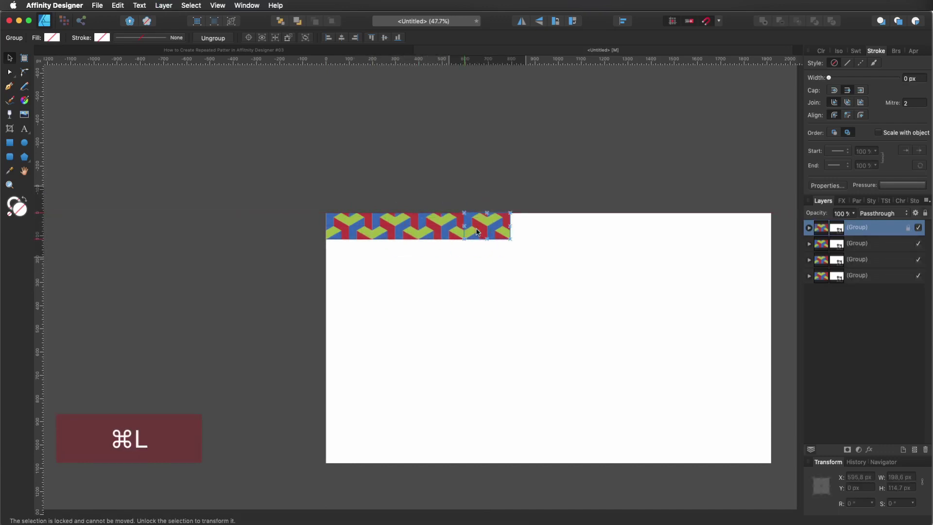
pyautogui.press('super+l')
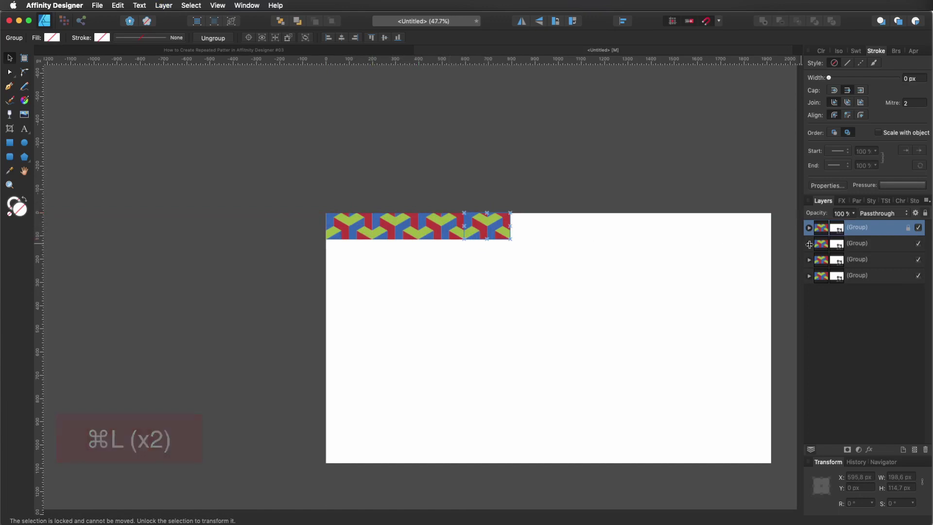
pyautogui.click(908, 228)
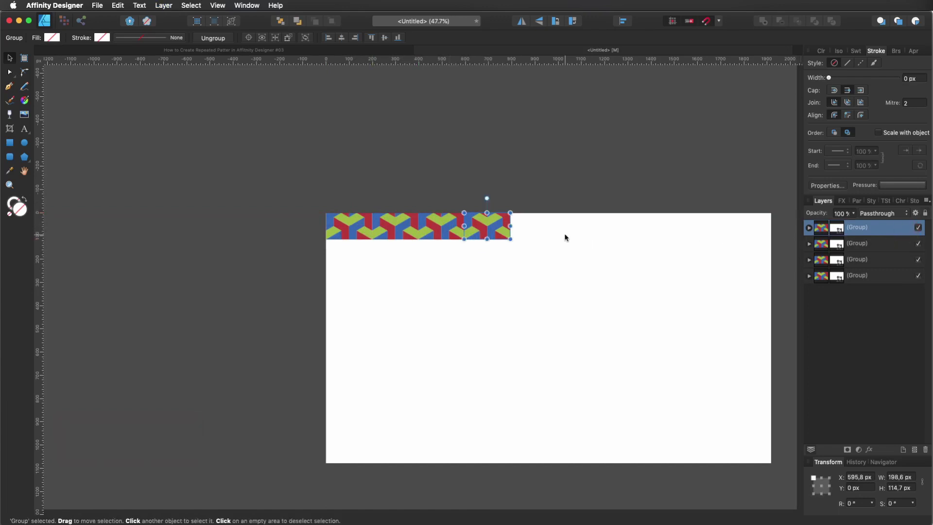
# Repeat the offset duplication of the tile six more times to extend the row across the full page width.
pyautogui.press('super+j')
pyautogui.press('super+j')
pyautogui.press('super+j')
pyautogui.press('super+j')
pyautogui.press('super+j')
pyautogui.press('super+j')
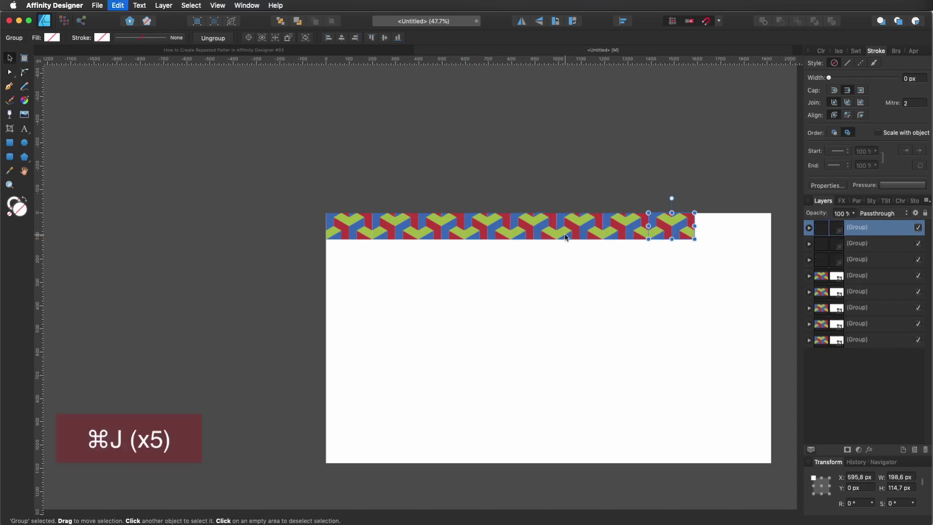
# Group all ten tiles of the row and place a copy of that group directly beneath it, at Y 114.7 px.
pyautogui.hscroll(3, 389, 268)
pyautogui.scroll(-1, 389, 267)
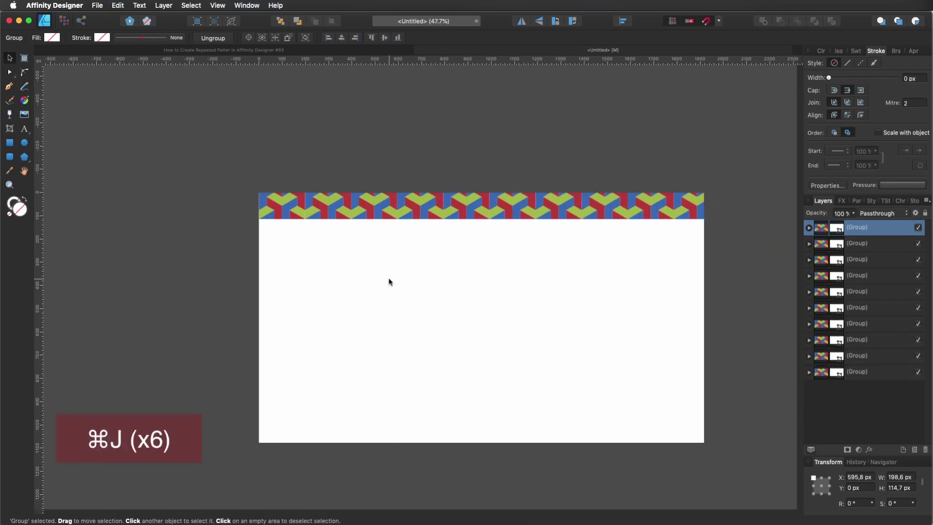
pyautogui.moveTo(224, 165); pyautogui.dragTo(741, 266)
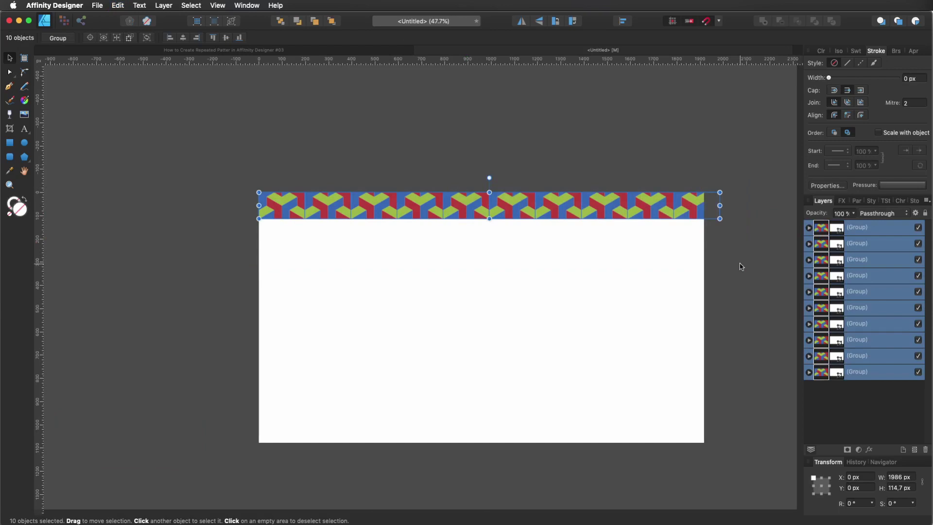
pyautogui.press('super+g')
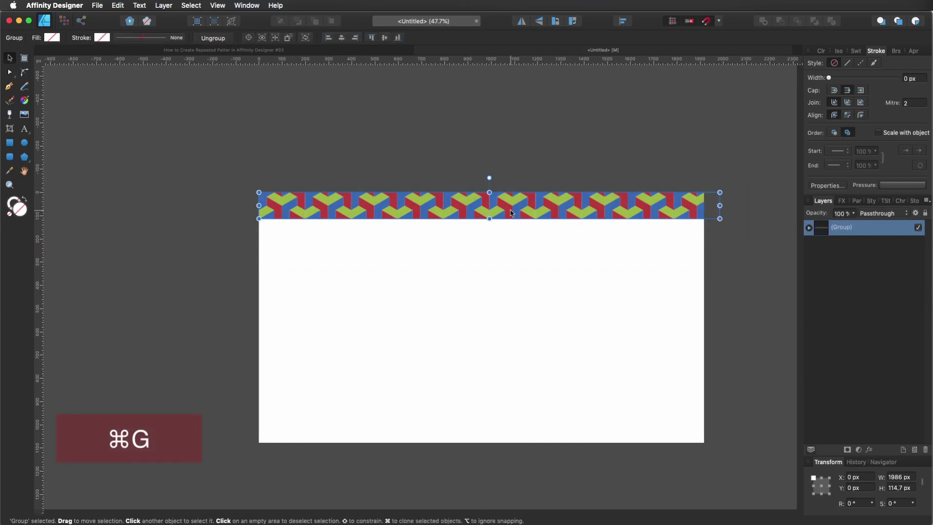
pyautogui.moveTo(511, 209); pyautogui.dragTo(507, 236)
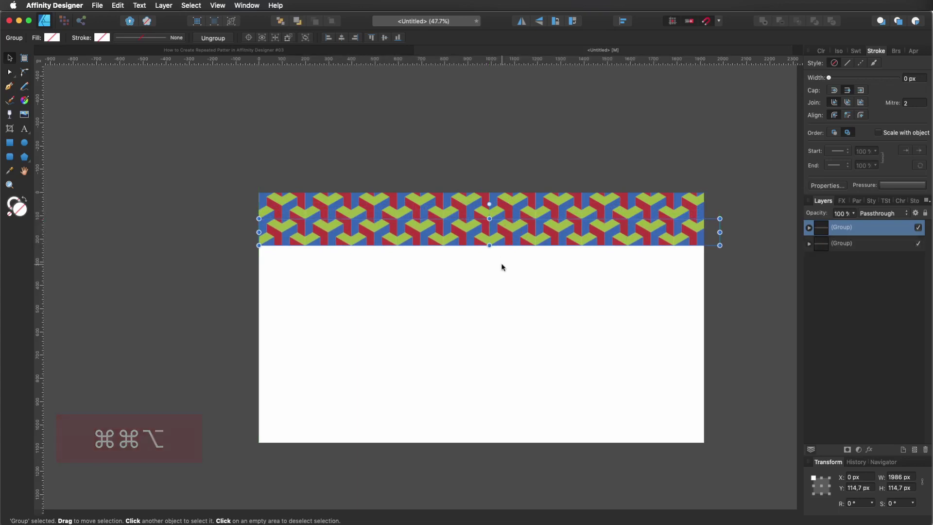
# Repeat the offset duplication of the row group eight more times to cover the page down to its lower edge.
pyautogui.press('super+j')
pyautogui.press('super+j')
pyautogui.press('super+j')
pyautogui.press('super+j')
pyautogui.press('super+j')
pyautogui.press('super+j')
pyautogui.press('super+j')
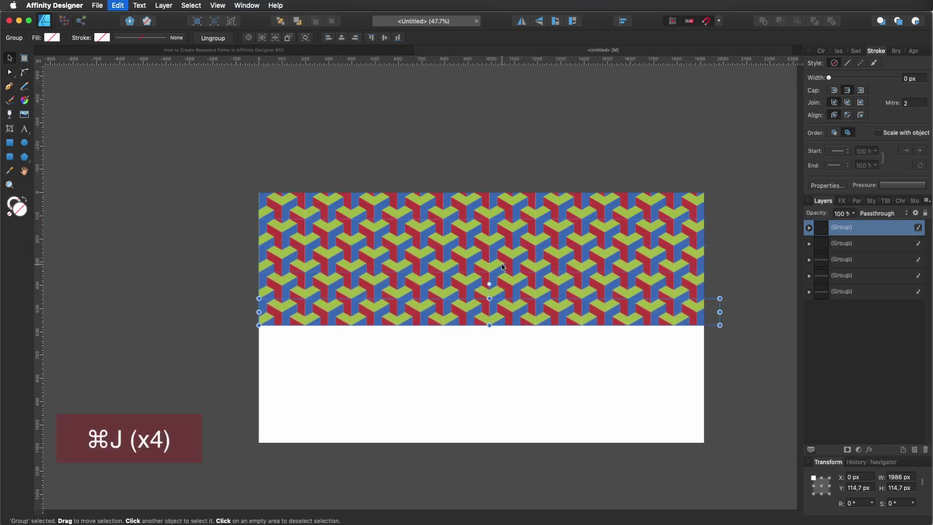
pyautogui.press('super+j')
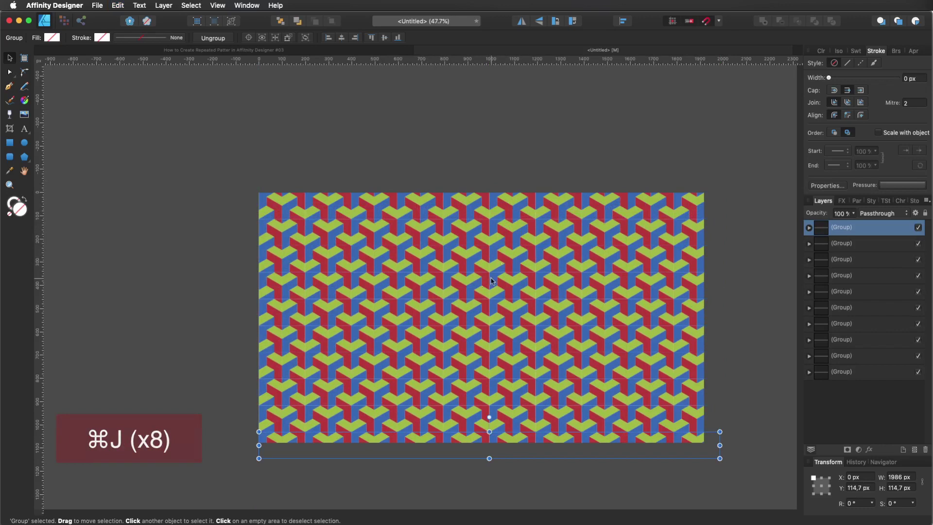
# Examine the seams between the repeated tiles up close and select the uppermost row group.
pyautogui.scroll(6, 489, 277)
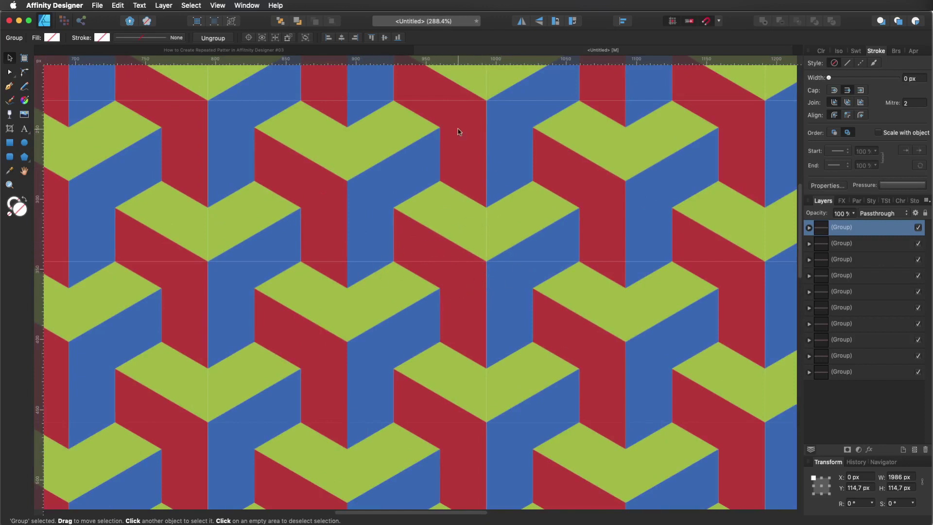
pyautogui.scroll(-6, 497, 213)
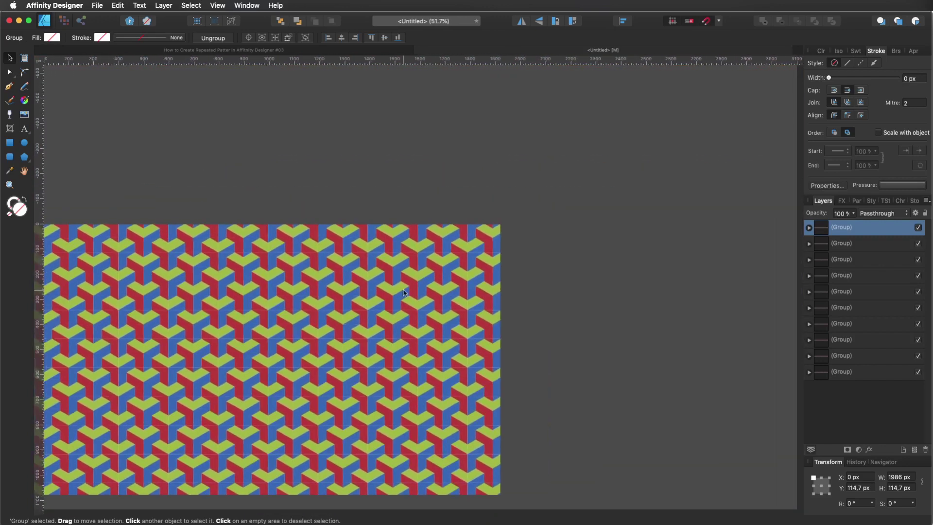
pyautogui.scroll(5, 404, 292)
pyautogui.click(445, 255)
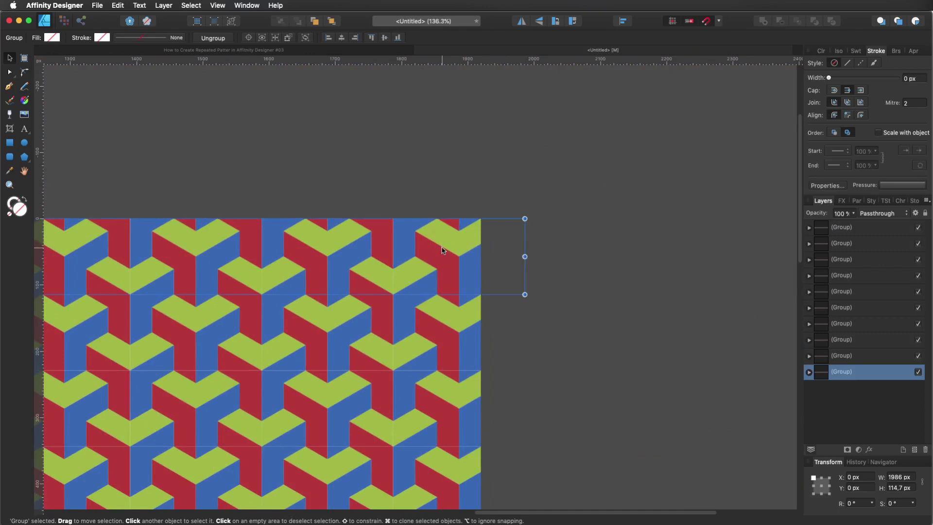
pyautogui.press('shift+super+g')
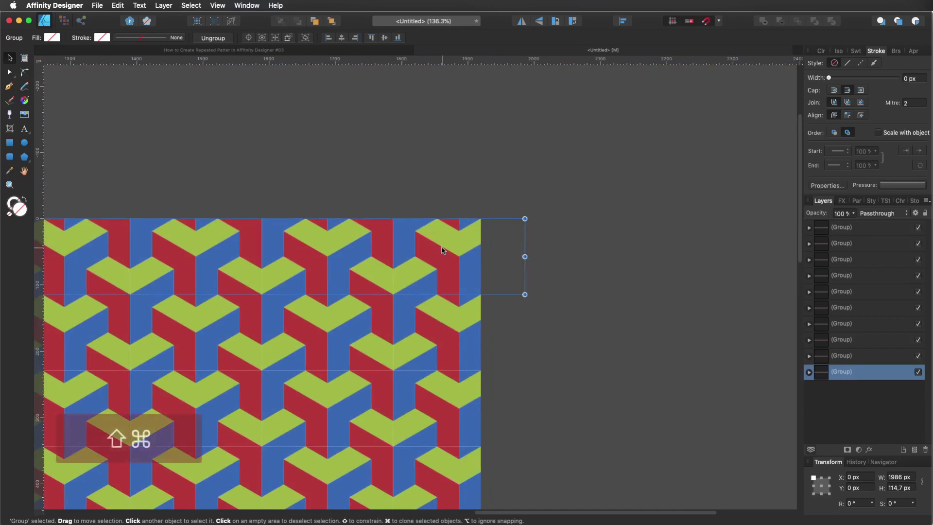
pyautogui.click(567, 223)
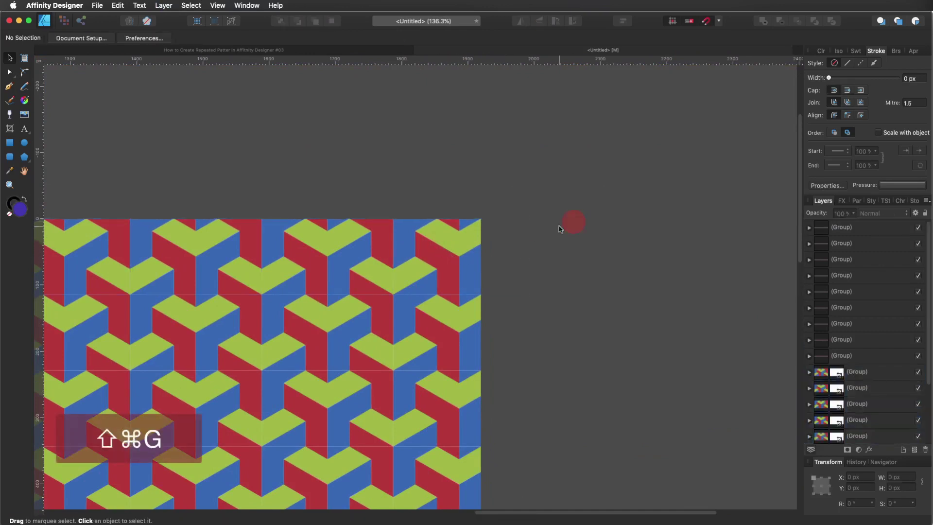
pyautogui.click(460, 248)
pyautogui.moveTo(460, 249); pyautogui.dragTo(413, 272)
pyautogui.scroll(5, 418, 264)
pyautogui.press('super+z')
pyautogui.press('super+z')
pyautogui.press('super+z')
pyautogui.press('super+z')
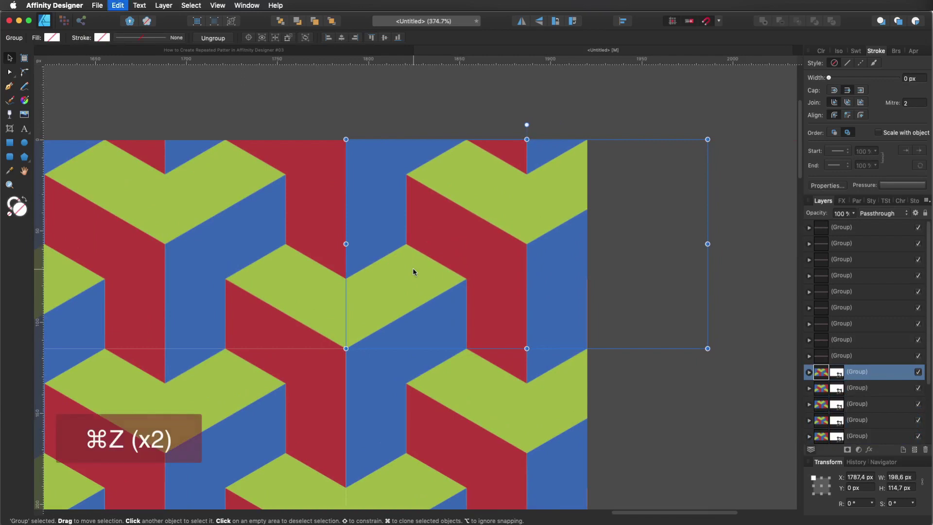
# Group all ten row groups into one pattern group and duplicate it twice in place to cover the hairline seams.
pyautogui.scroll(-12, 414, 271)
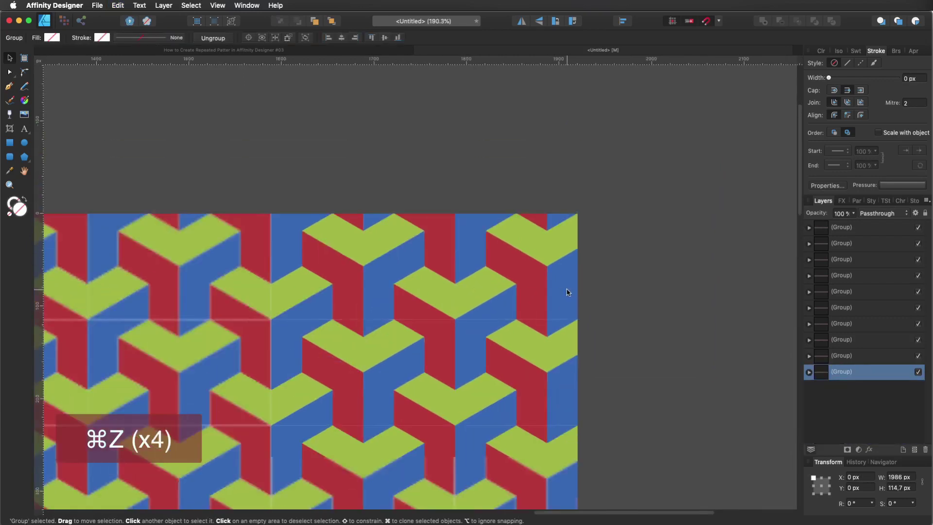
pyautogui.moveTo(331, 183); pyautogui.dragTo(715, 421)
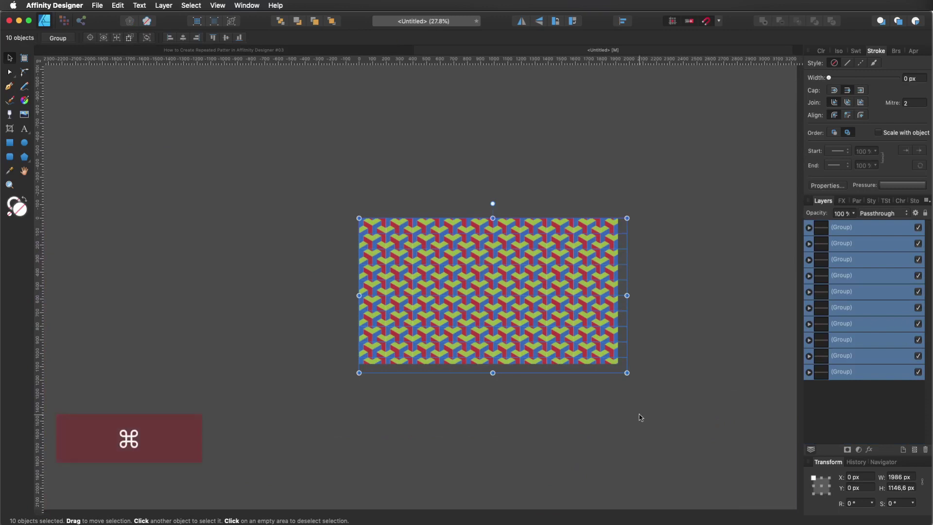
pyautogui.press('super+g')
pyautogui.press('super+j')
pyautogui.press('super+j')
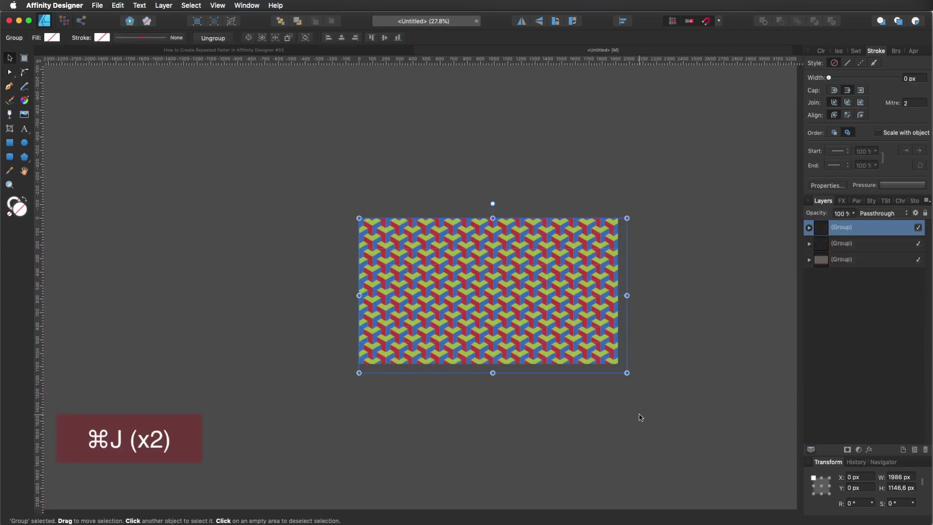
pyautogui.click(561, 414)
# Compare the seams by hiding the two lower copies of the pattern group and showing them again.
pyautogui.scroll(8, 514, 303)
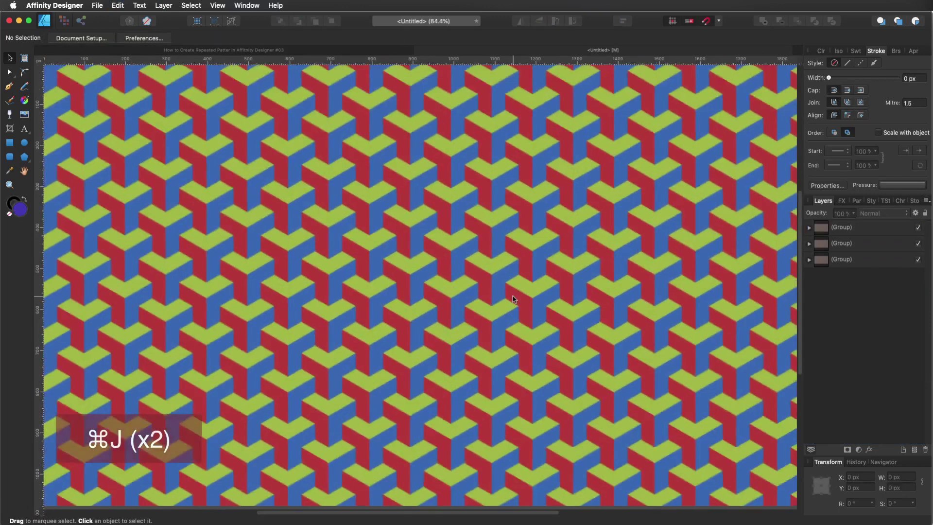
pyautogui.scroll(-8, 514, 301)
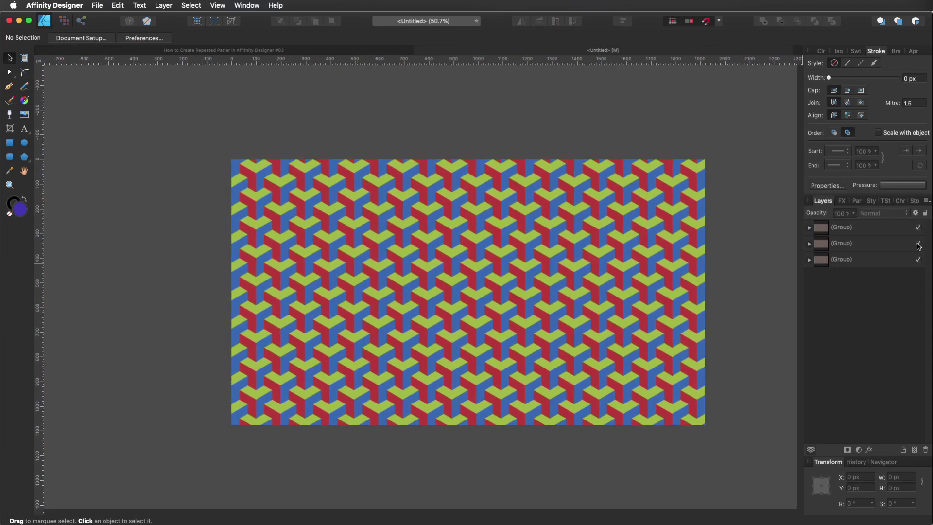
pyautogui.click(918, 244)
pyautogui.click(917, 259)
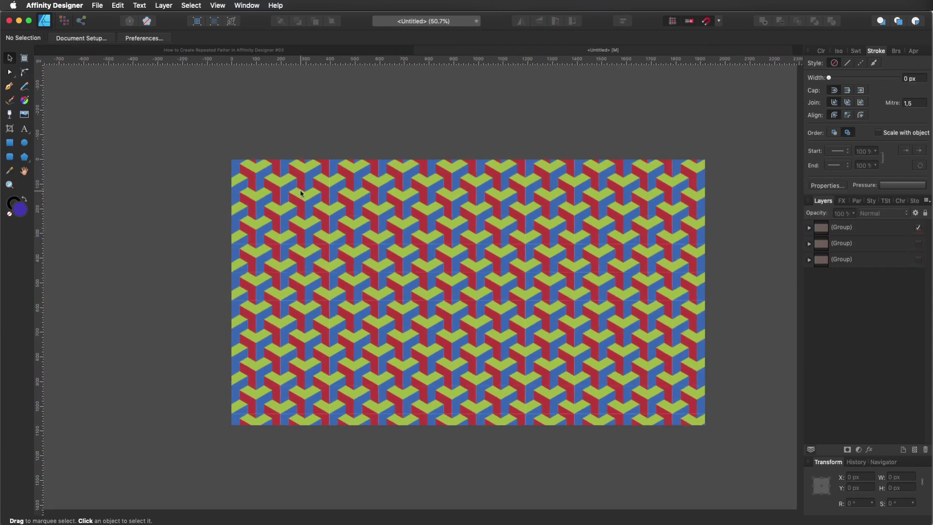
pyautogui.click(918, 243)
pyautogui.click(918, 259)
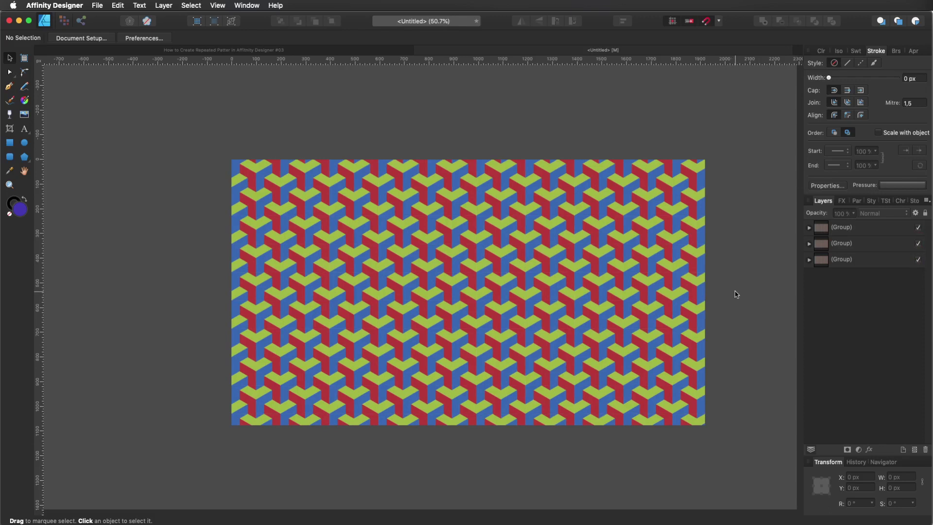
pyautogui.scroll(2, 736, 295)
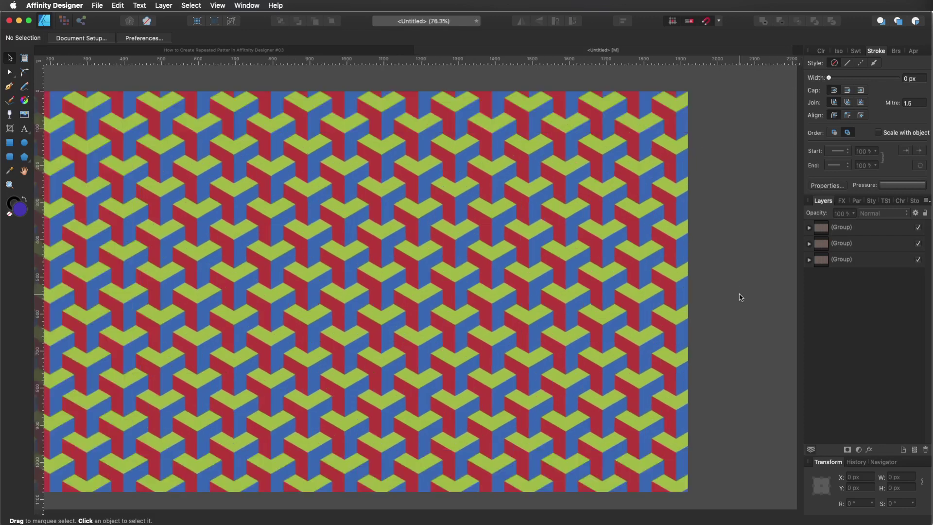
pyautogui.scroll(2, 732, 295)
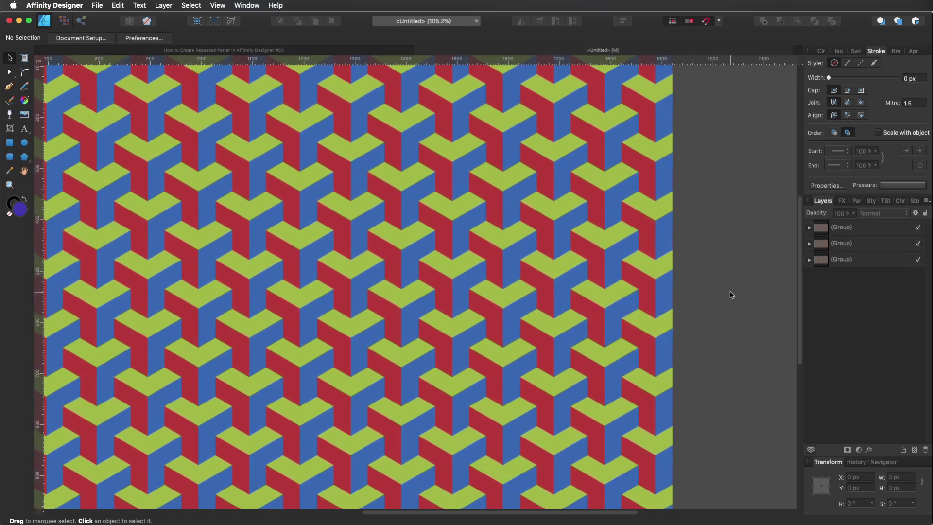
pyautogui.scroll(-1, 699, 294)
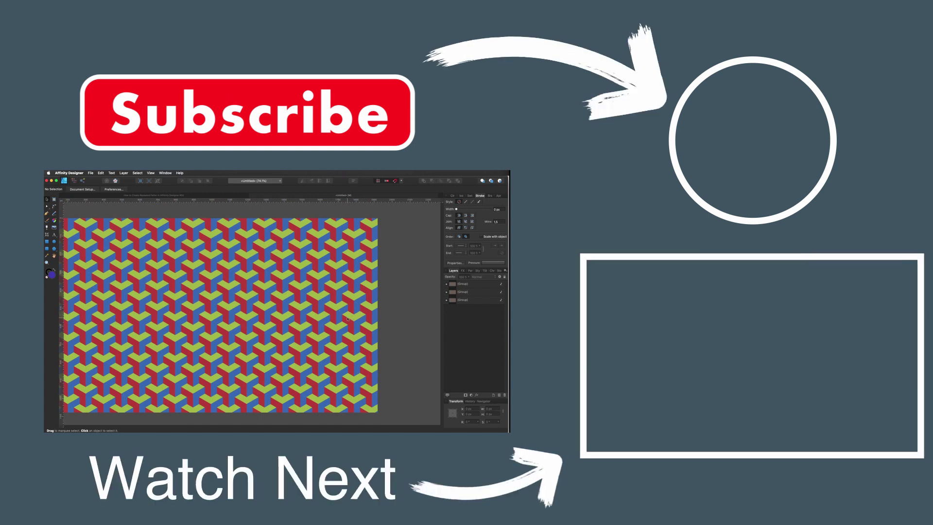
pyautogui.scroll(-1, 336, 318)
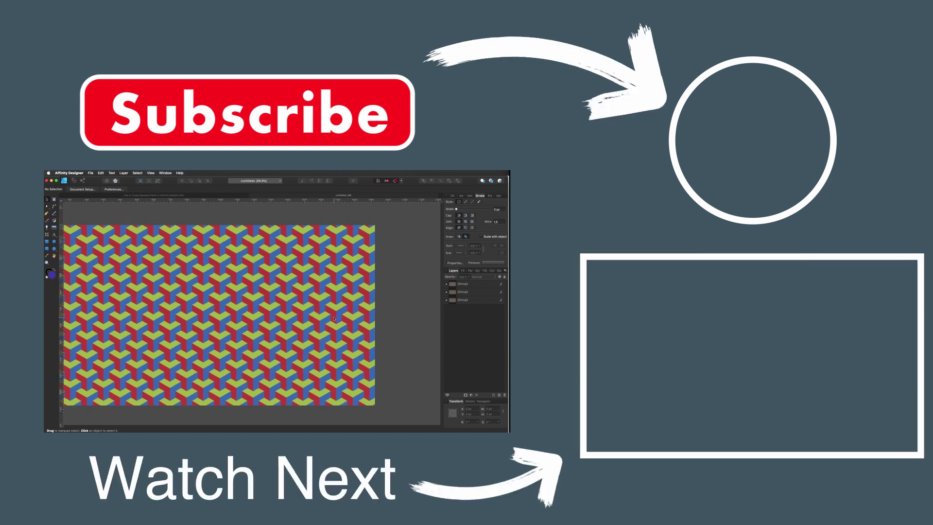
pyautogui.scroll(1, 334, 318)
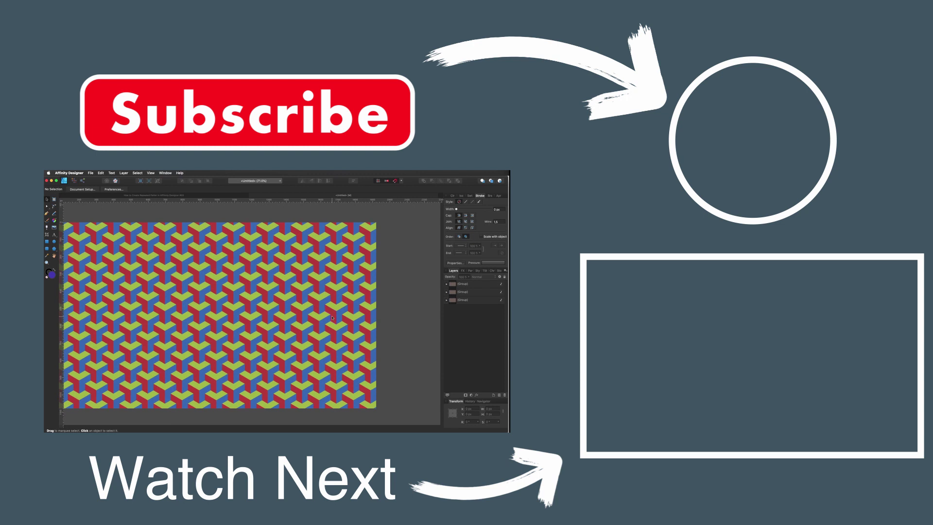
pyautogui.scroll(1, 332, 318)
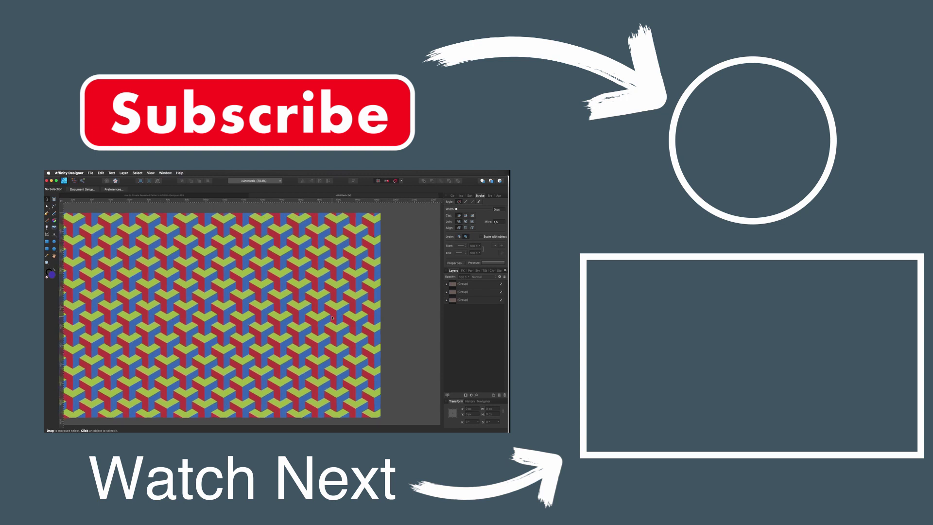